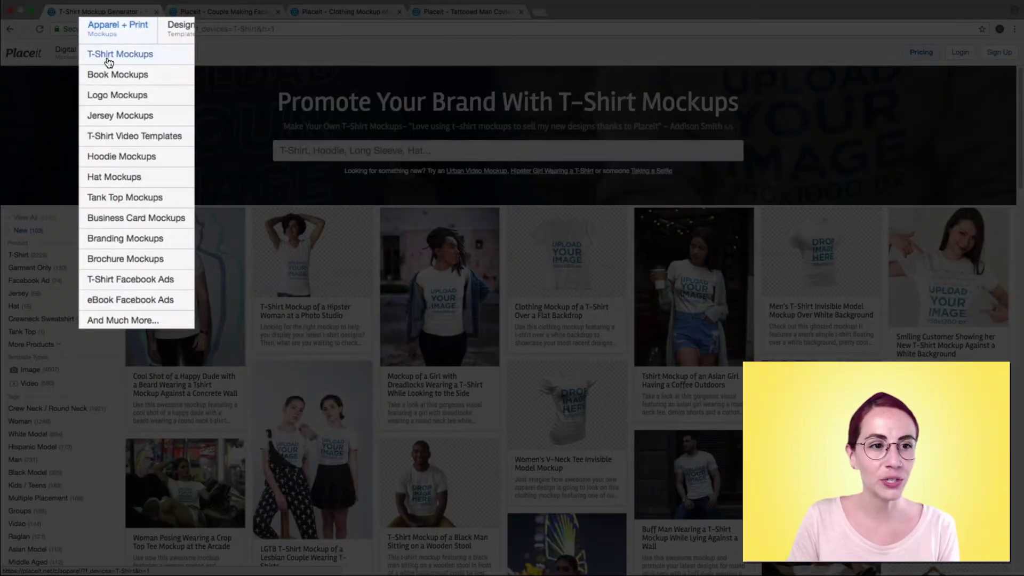
Open the T-Shirt Mockups gallery (2589 mockups) and scroll through its templates.
click(108, 58)
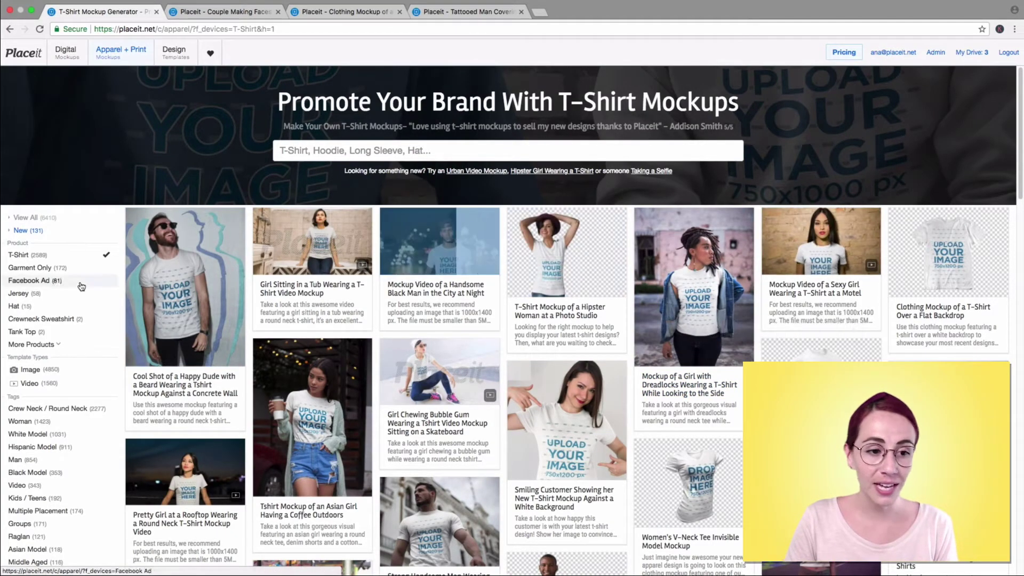
scroll(72, 320, down, 3)
scroll(70, 320, down, 2)
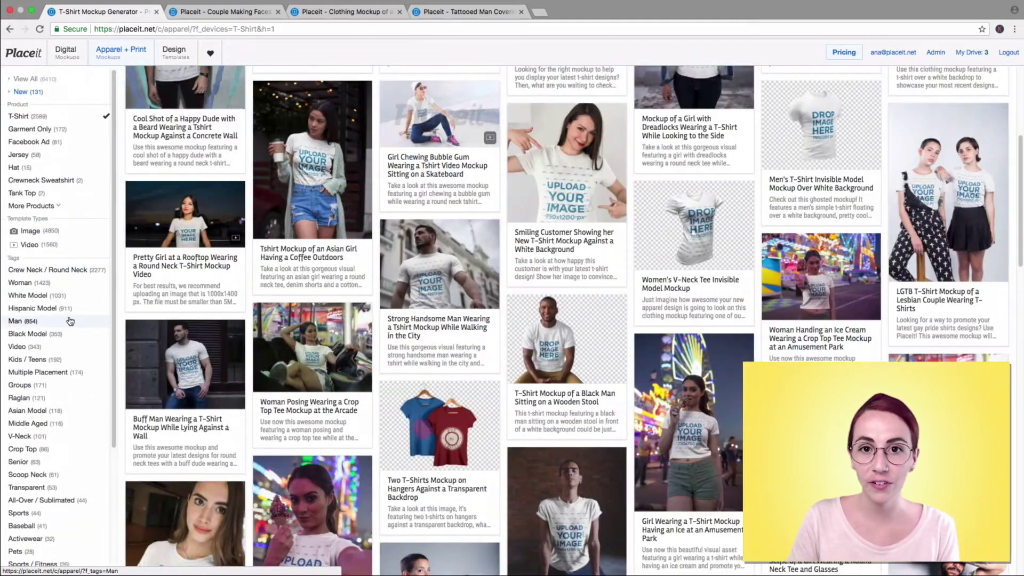
scroll(69, 321, down, 3)
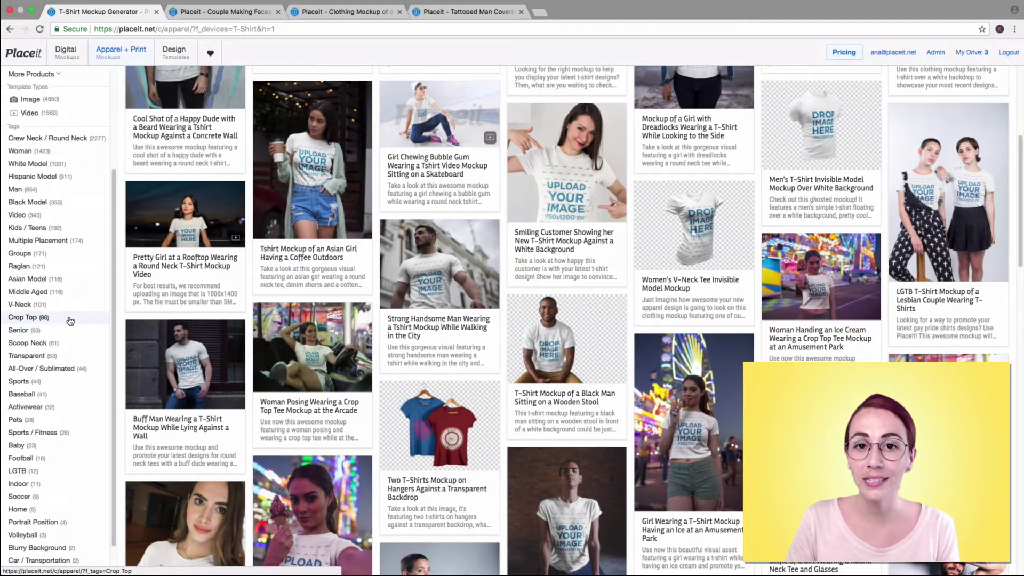
scroll(70, 320, down, 1)
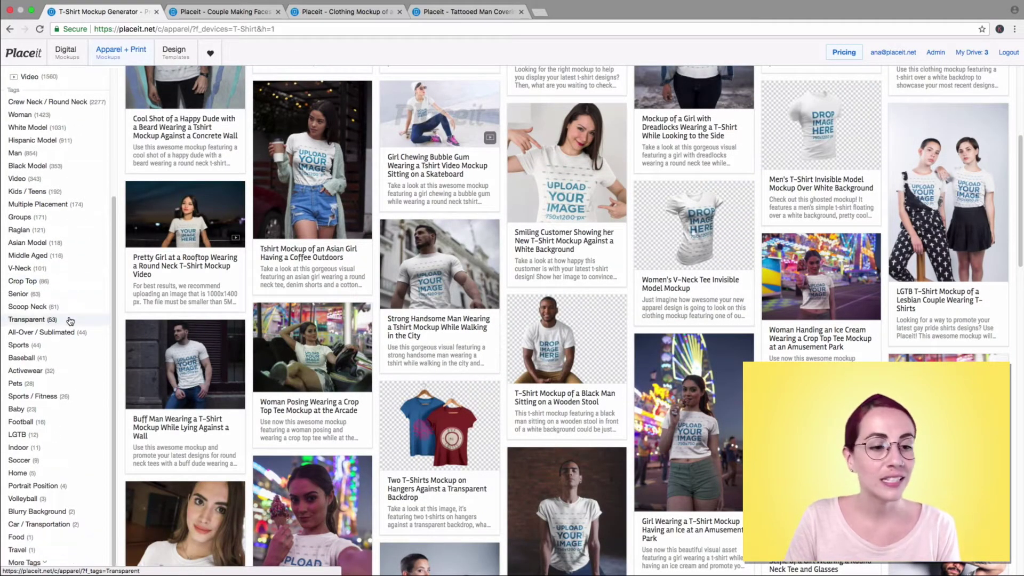
scroll(194, 331, up, 1)
scroll(194, 331, up, 5)
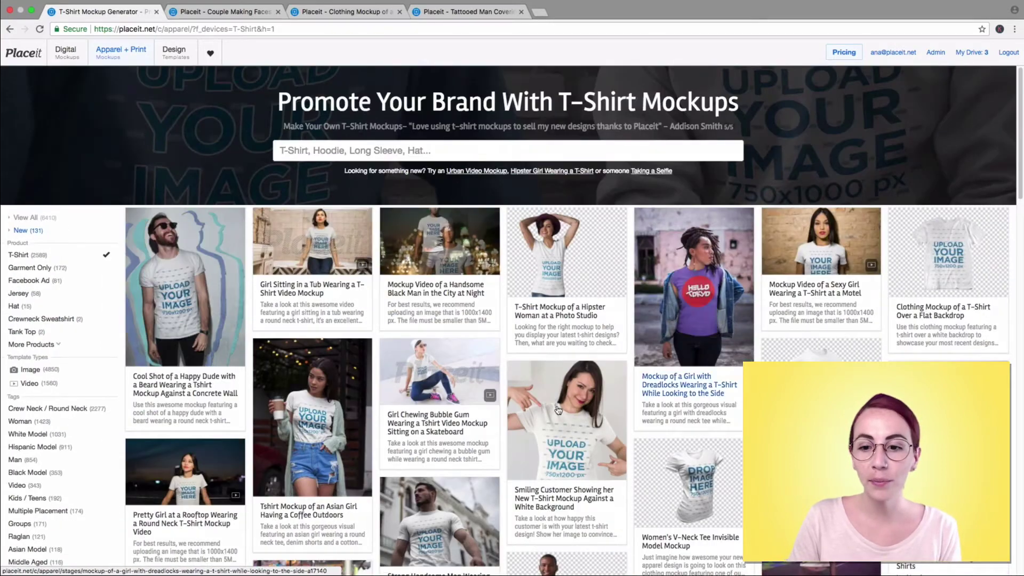
scroll(801, 240, down, 2)
scroll(790, 239, down, 3)
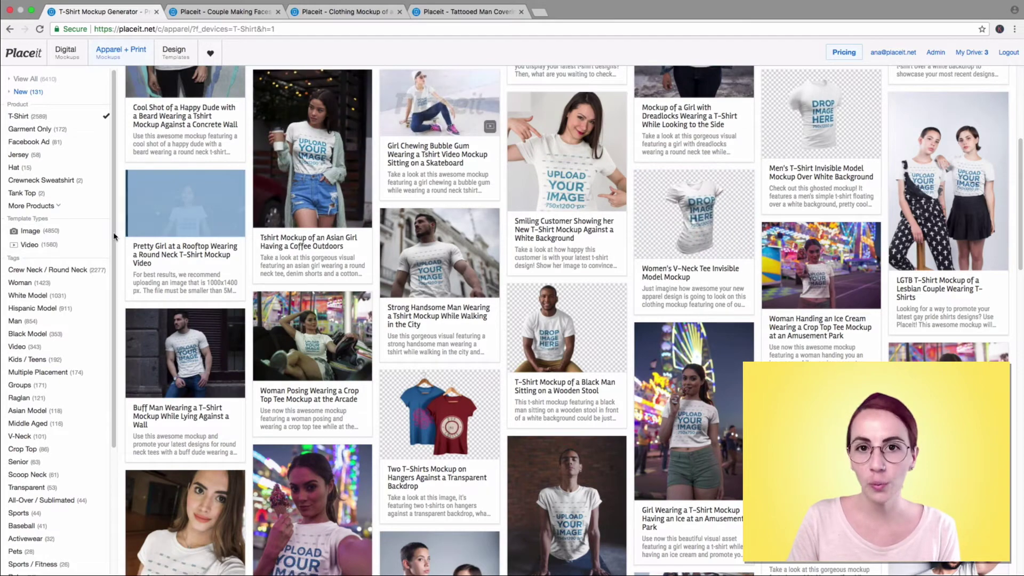
Apply the Woman tag filter to show 1423 women's T-shirt mockups and browse them.
click(67, 288)
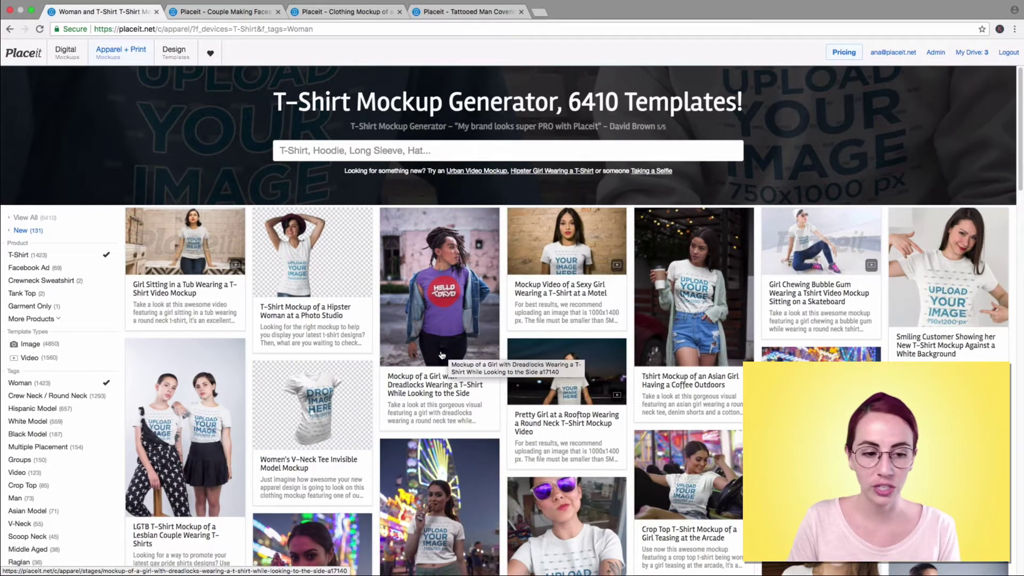
scroll(736, 196, down, 3)
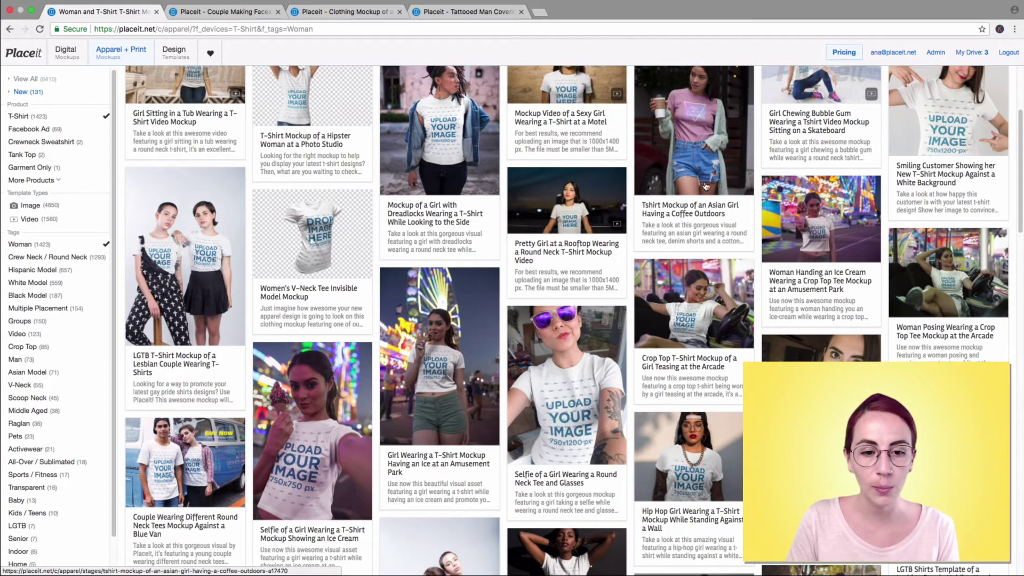
scroll(432, 237, down, 1)
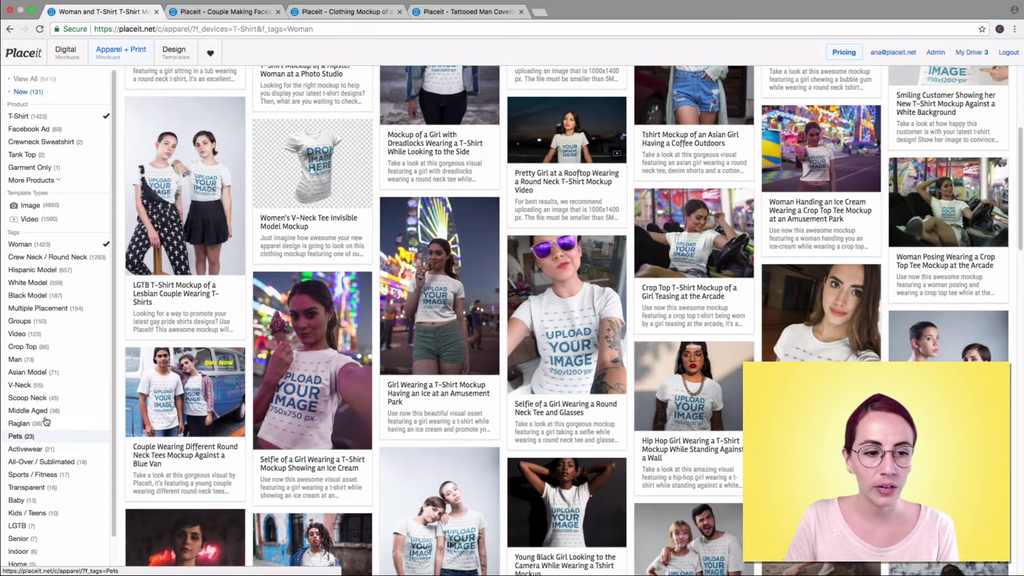
scroll(687, 338, down, 2)
scroll(687, 338, down, 1)
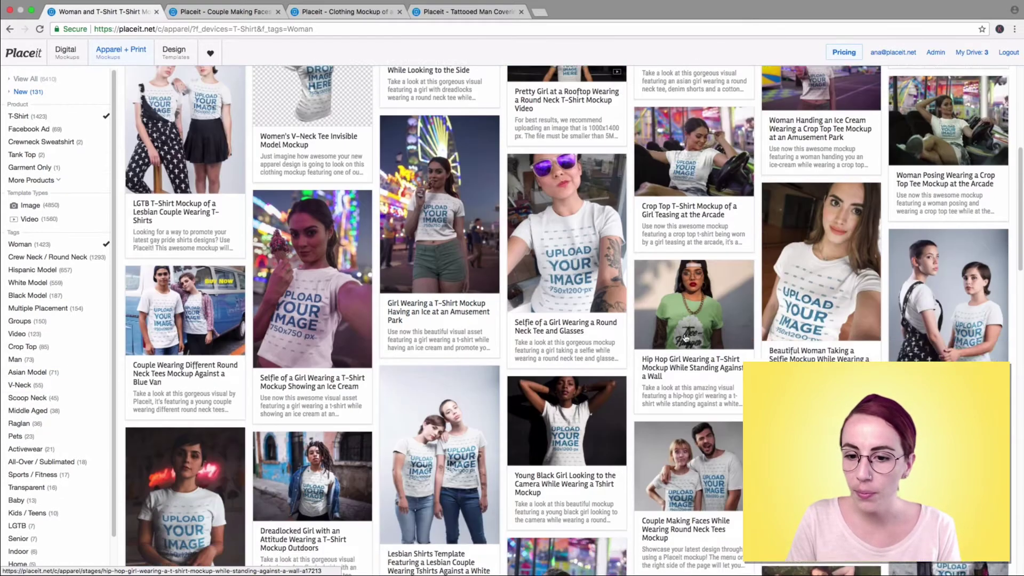
scroll(687, 338, down, 5)
scroll(687, 339, down, 3)
scroll(688, 341, down, 2)
mouse_move(567, 270)
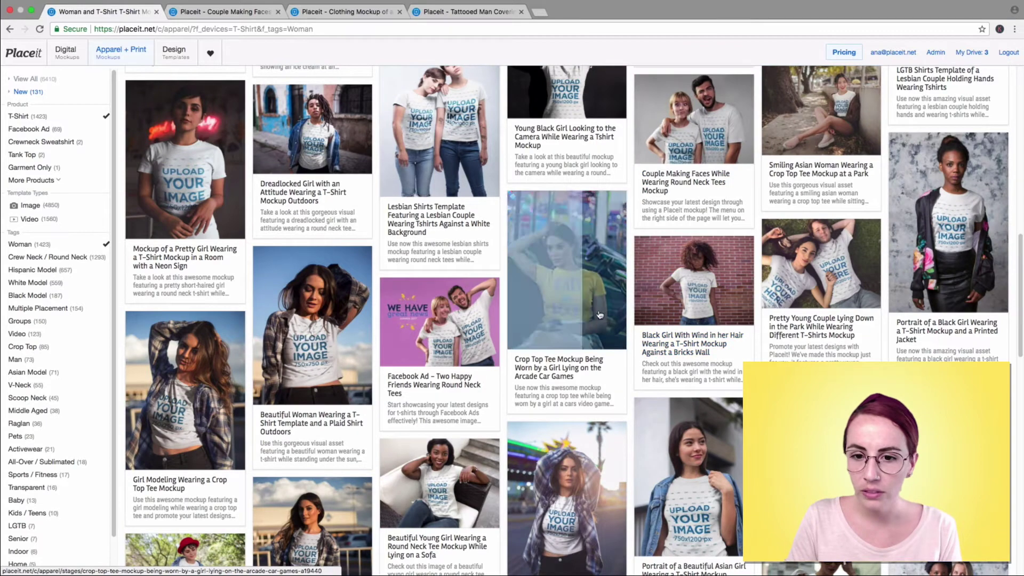
Open the arcade Crop Top Tee mockup and upload placeit (14).png from Downloads as its design.
click(589, 267)
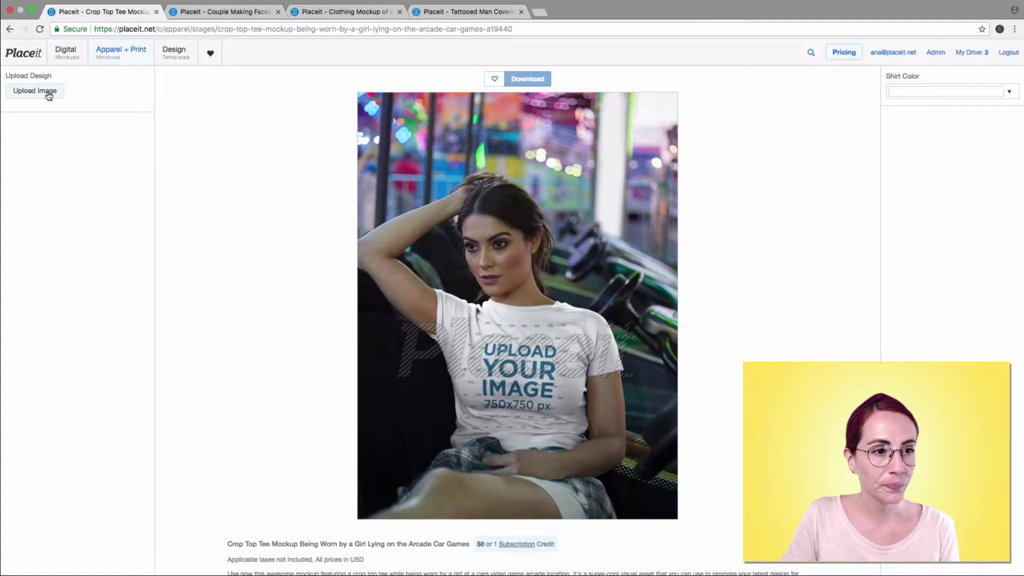
click(53, 94)
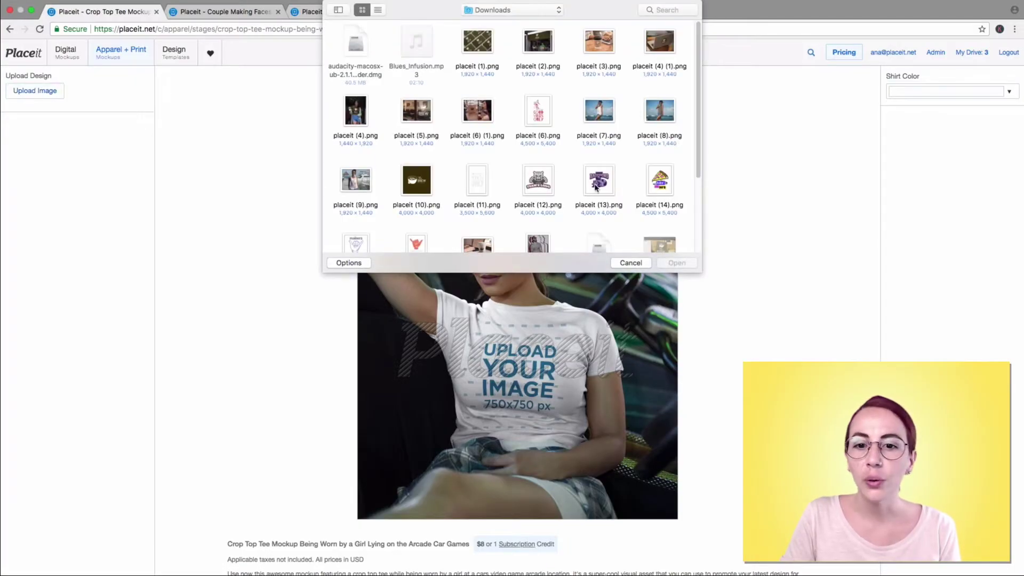
scroll(546, 185, down, 1)
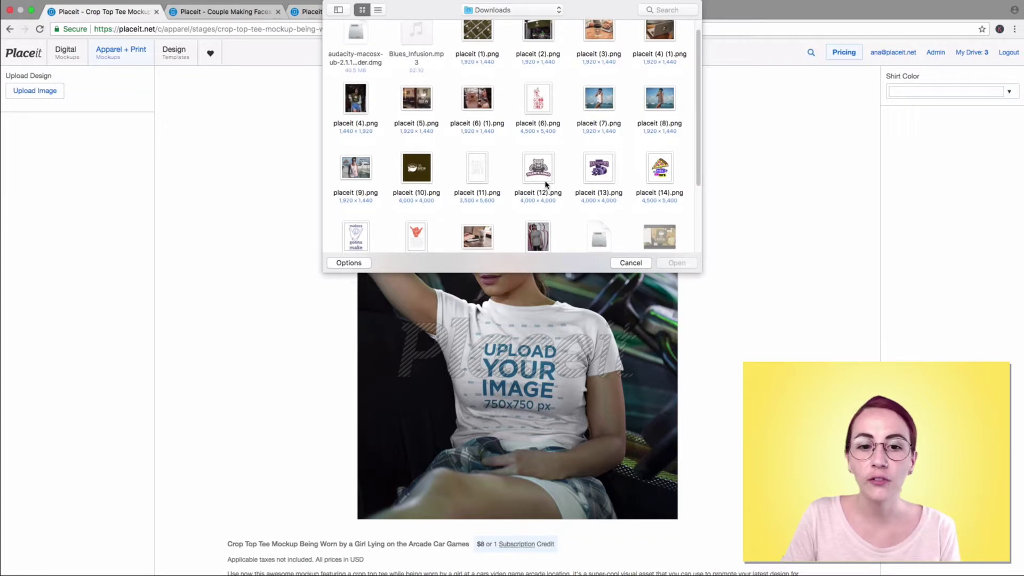
click(660, 172)
click(678, 263)
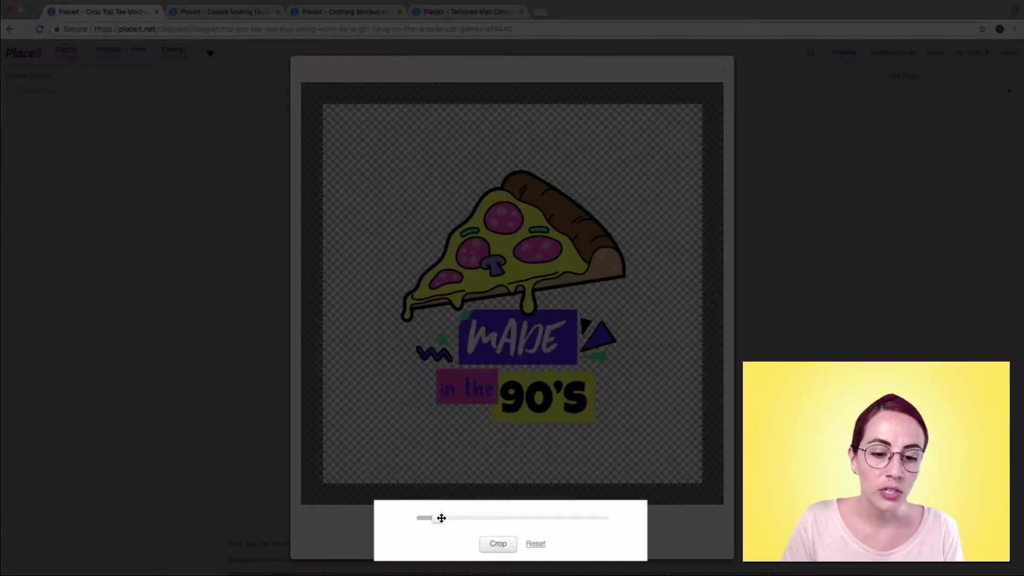
Zoom the pizza 'Made in the 90's' design in slightly and crop it onto the tee.
mouse_move(441, 518)
mouse_down()
mouse_move(461, 518)
mouse_move(430, 519)
mouse_move(458, 516)
mouse_up()
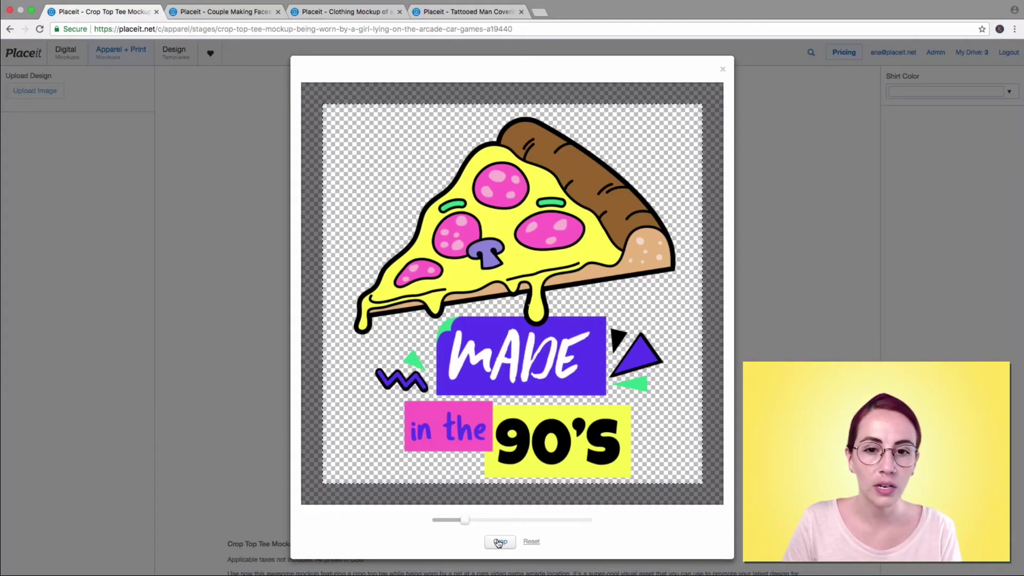
click(498, 543)
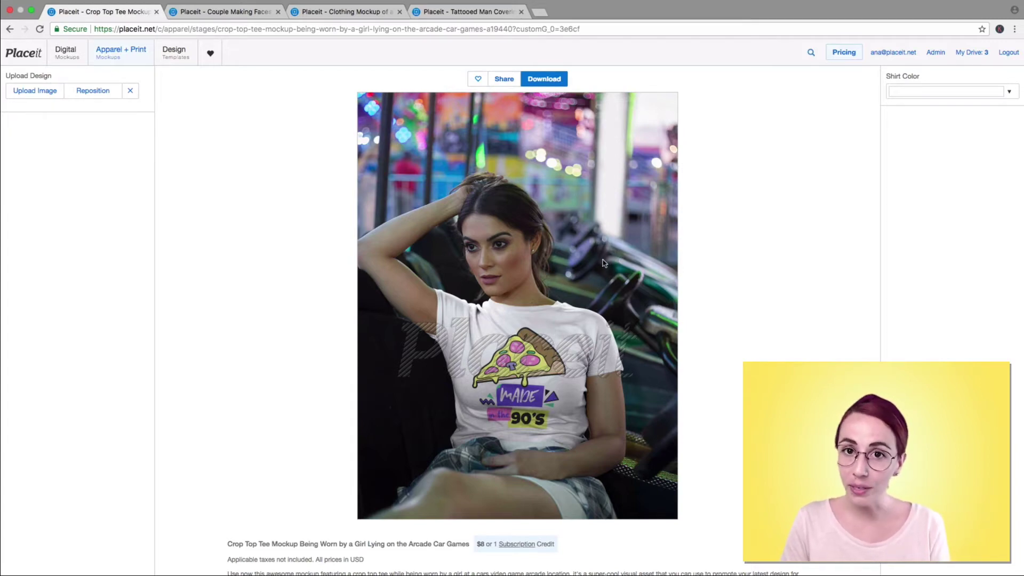
Try black, pink and a custom lighter pink as the crop-top tee colour.
click(934, 93)
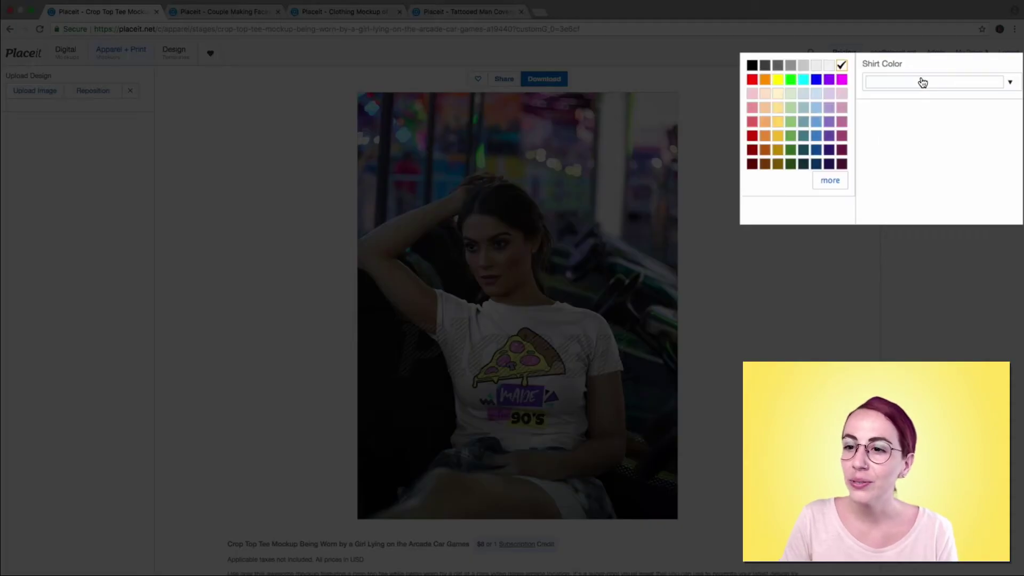
click(752, 65)
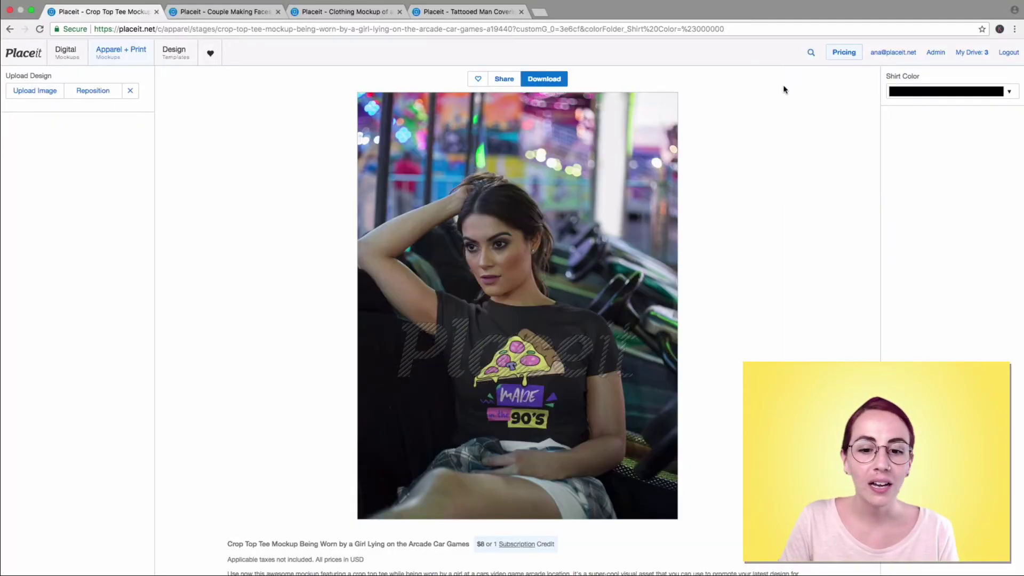
click(918, 93)
click(868, 130)
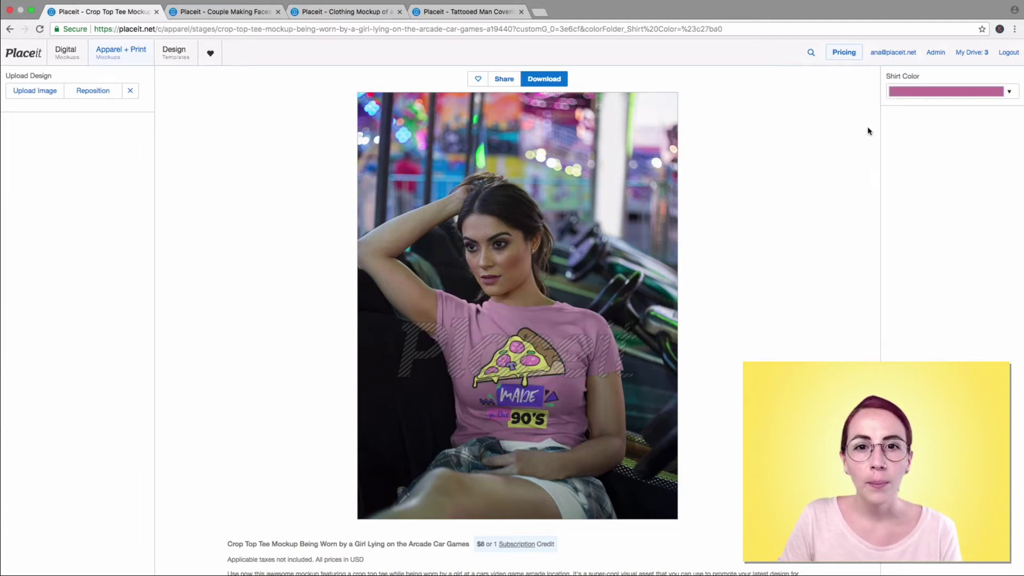
click(899, 95)
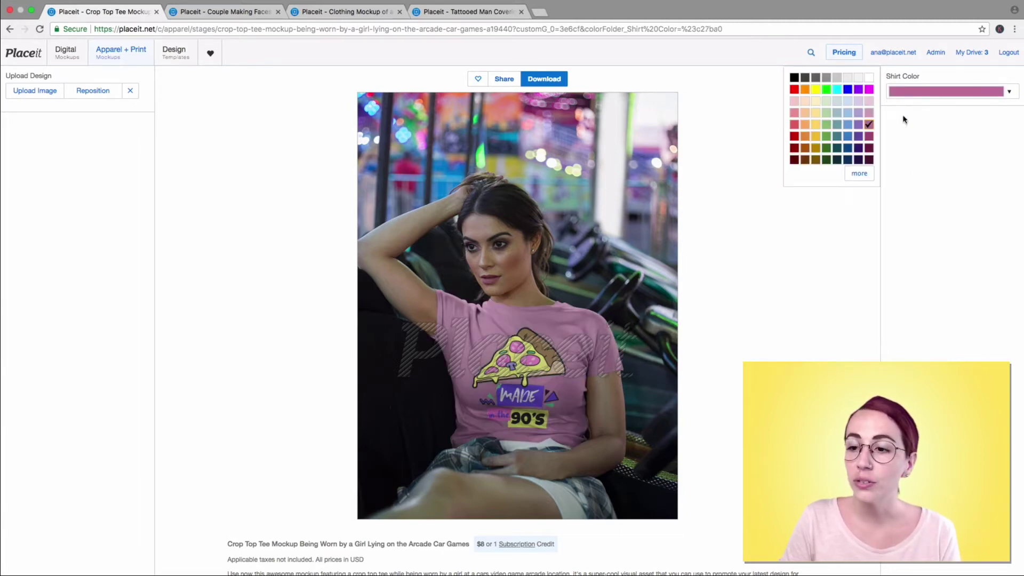
click(866, 176)
click(820, 110)
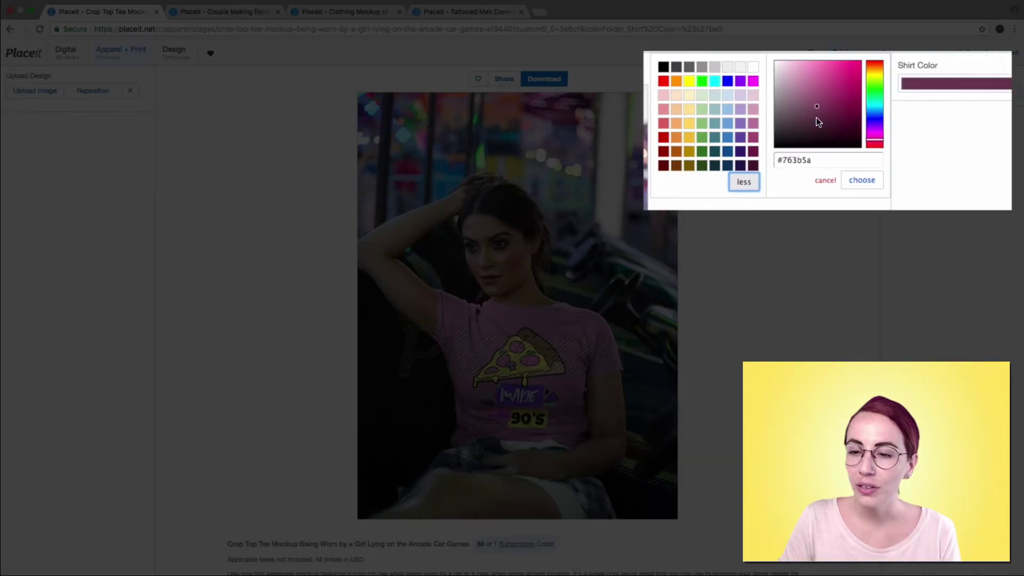
mouse_move(818, 122)
mouse_down()
mouse_move(834, 111)
mouse_move(816, 71)
mouse_up()
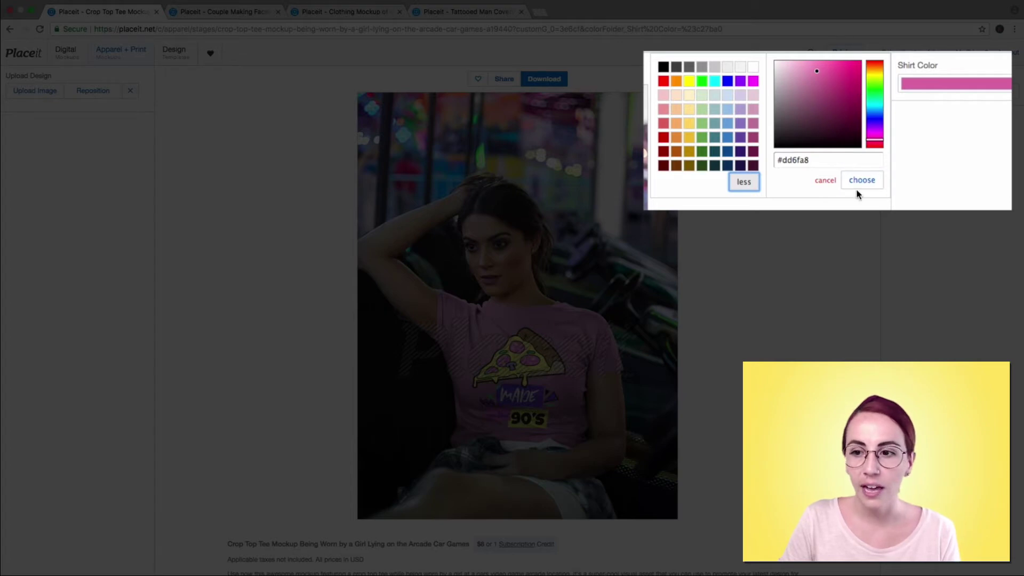
click(860, 179)
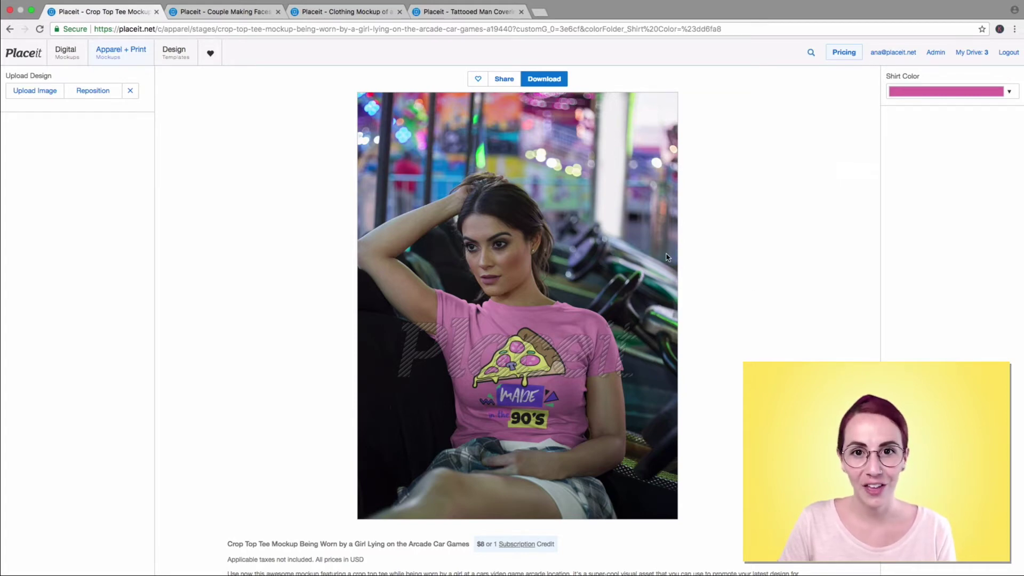
Set the crop-top tee colour to light lavender #d9d2e9.
click(912, 96)
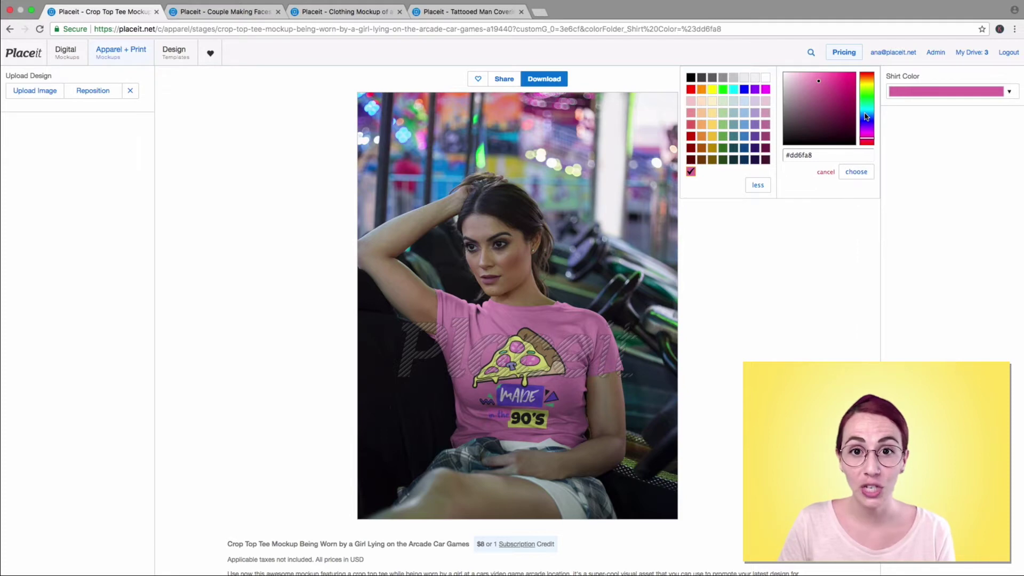
click(828, 155)
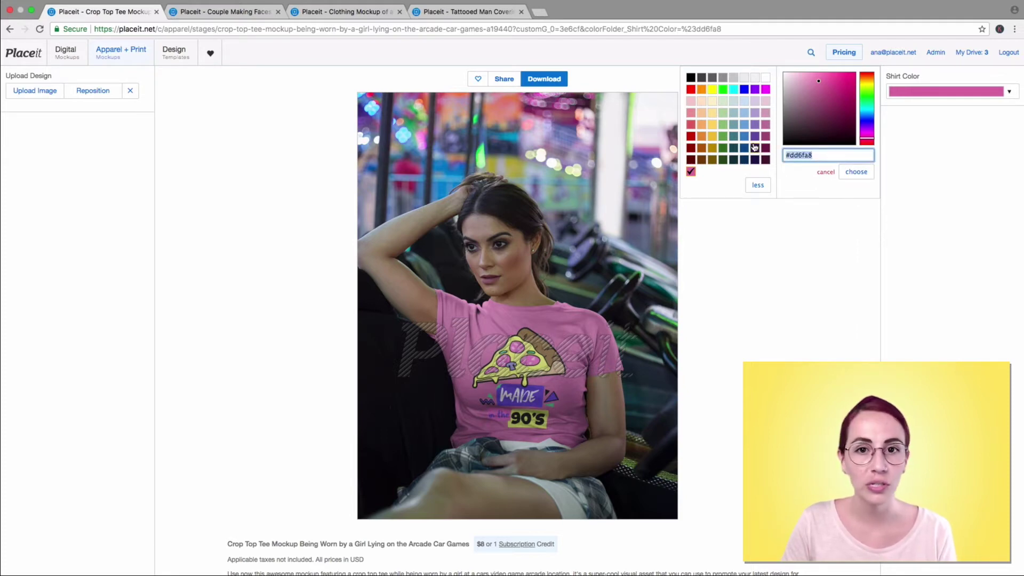
click(755, 101)
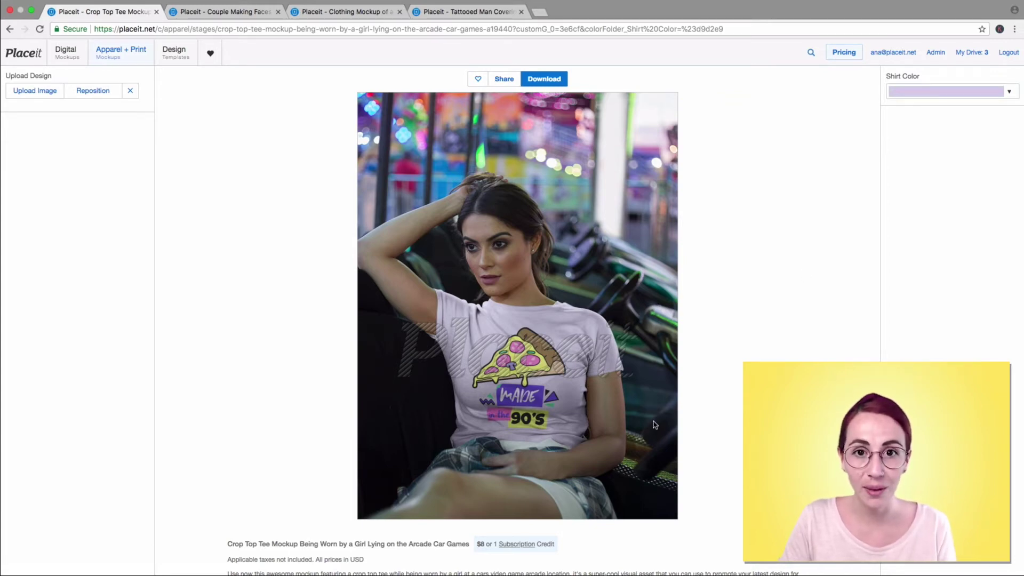
Open the first two Similar Templates, Girl Teasing at the Arcade and Woman Posing, in background tabs.
scroll(633, 391, down, 3)
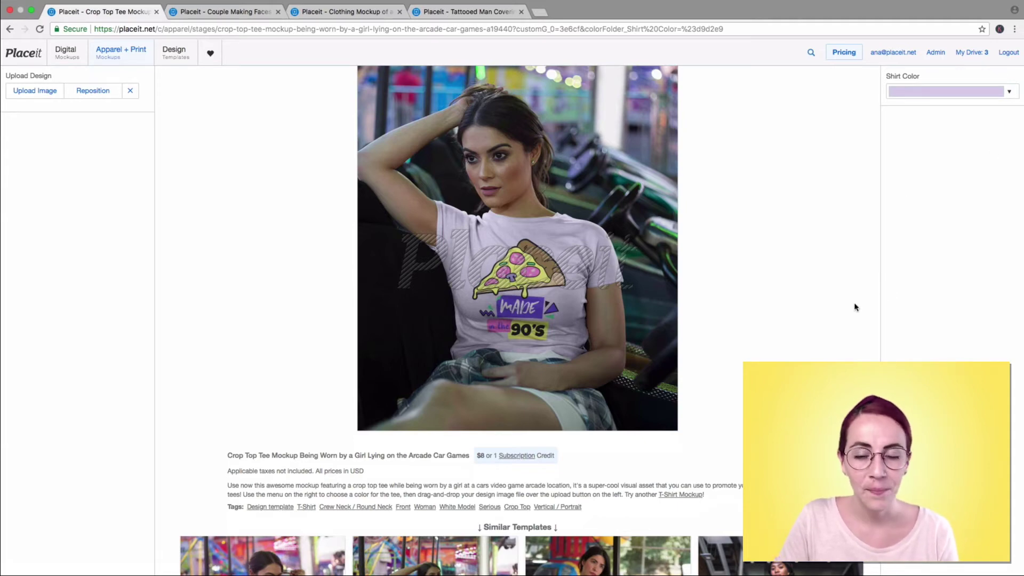
scroll(847, 300, up, 2)
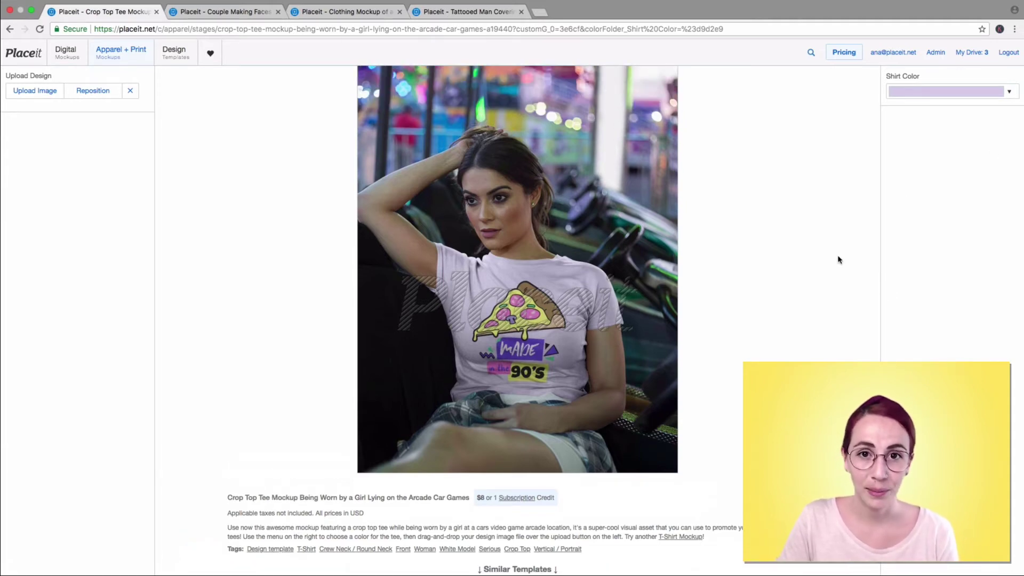
scroll(839, 260, down, 5)
scroll(839, 250, down, 2)
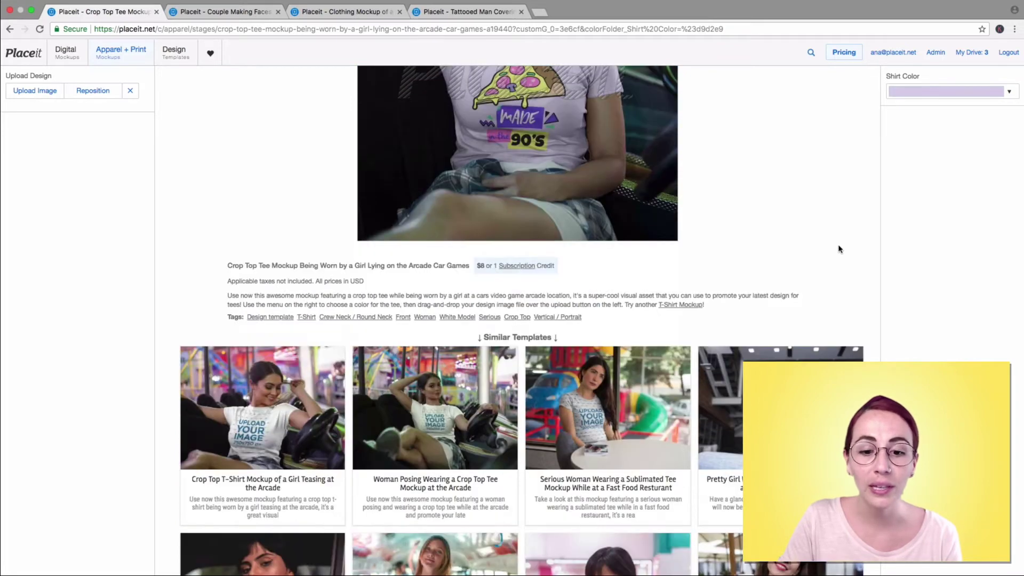
scroll(832, 230, down, 1)
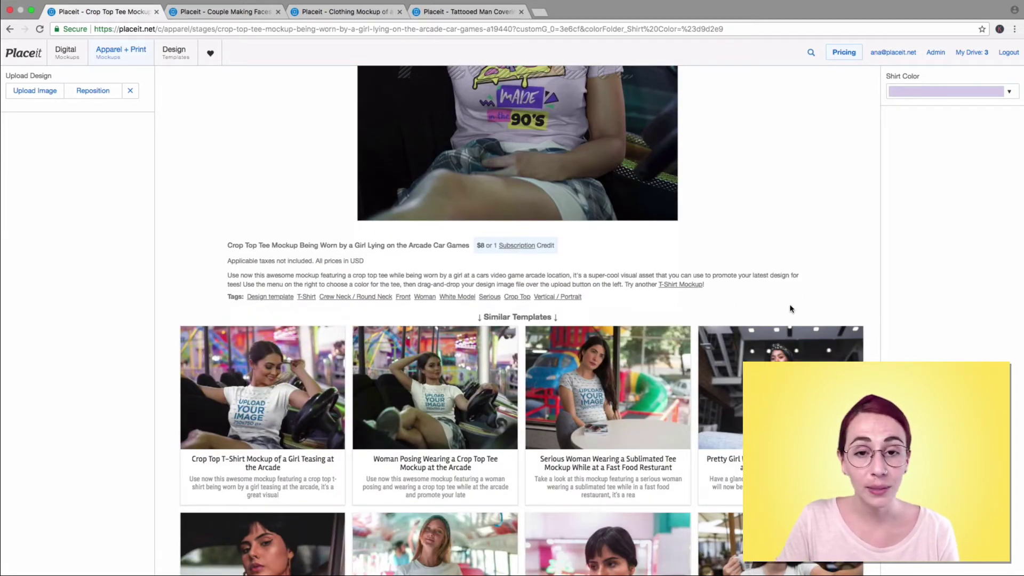
scroll(815, 278, up, 1)
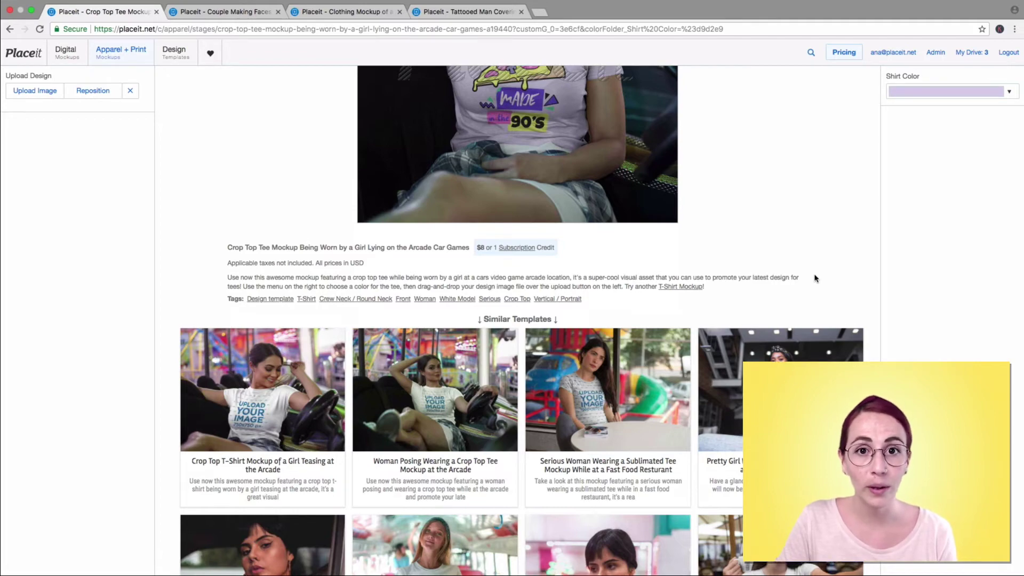
scroll(508, 238, up, 5)
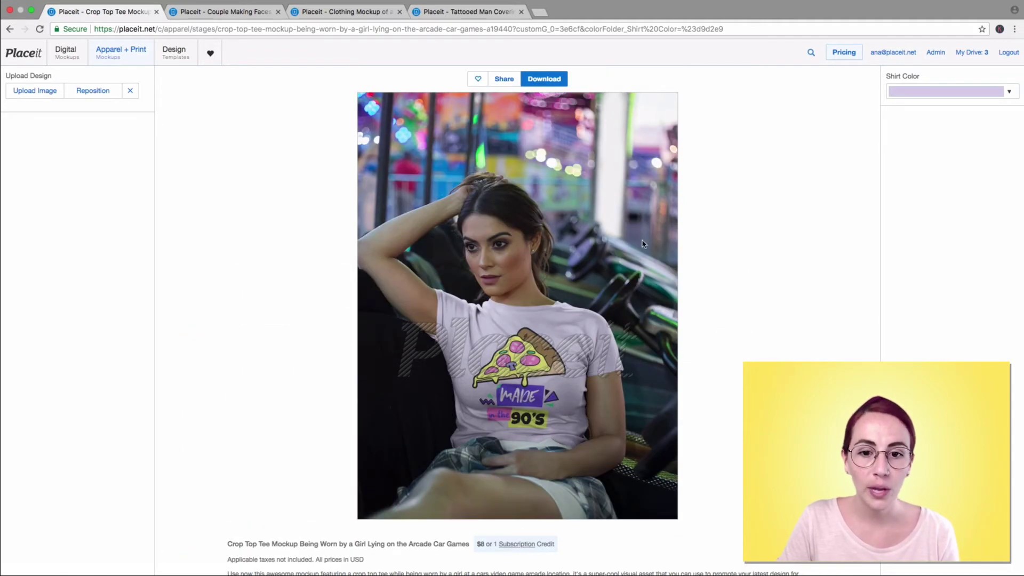
scroll(786, 281, down, 1)
scroll(786, 281, down, 3)
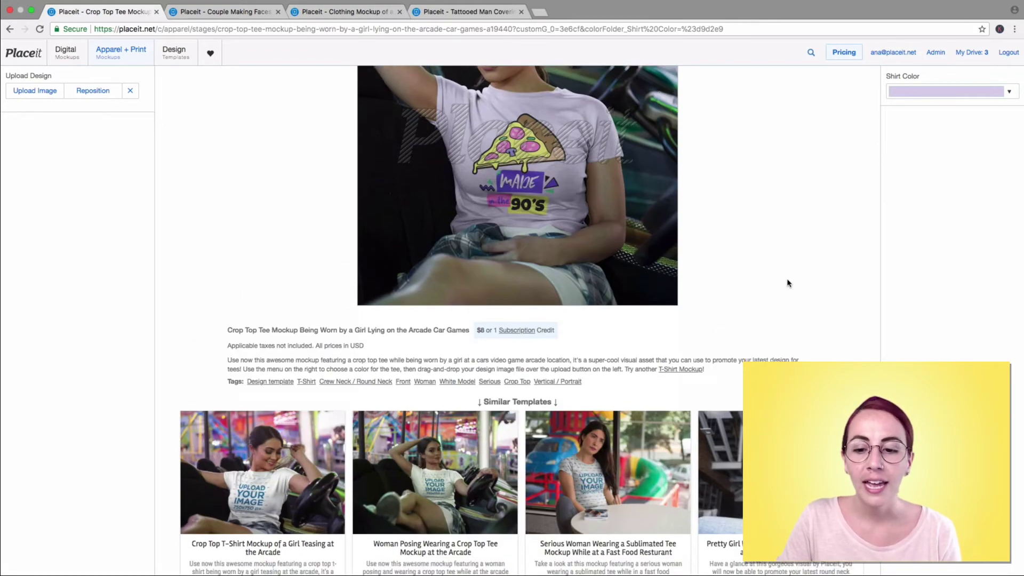
scroll(786, 281, down, 3)
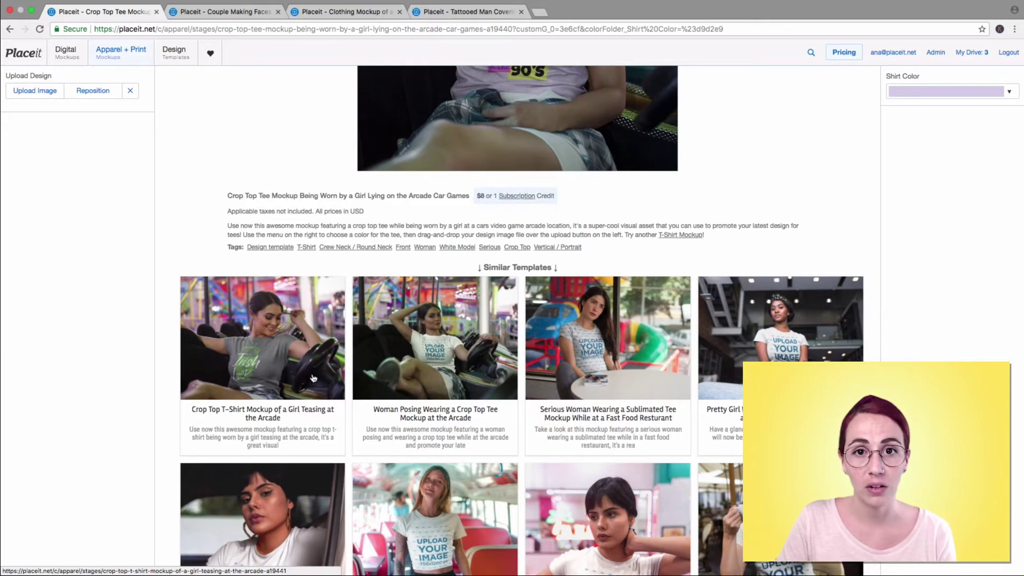
scroll(320, 373, up, 4)
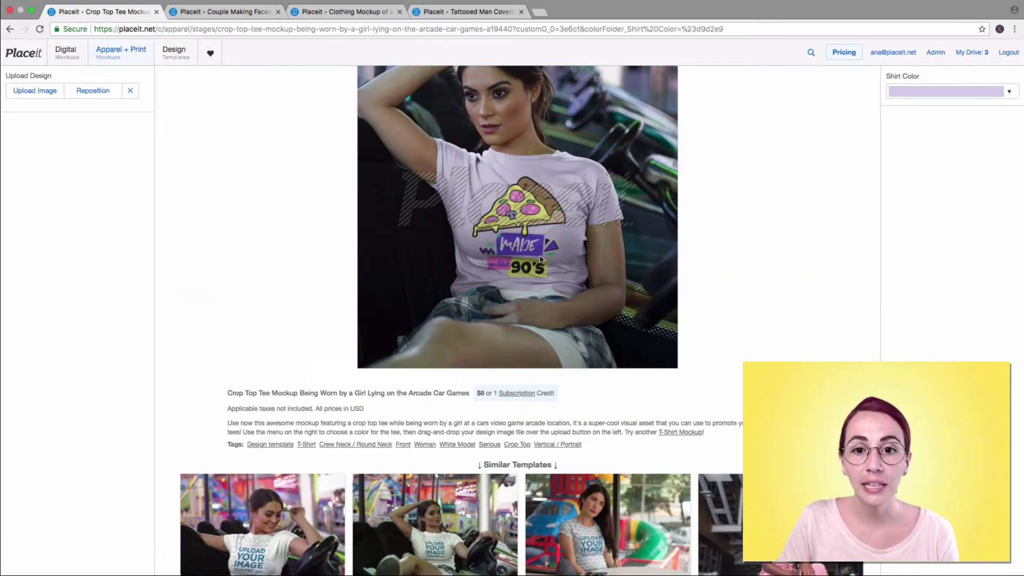
scroll(512, 261, down, 2)
scroll(486, 269, down, 2)
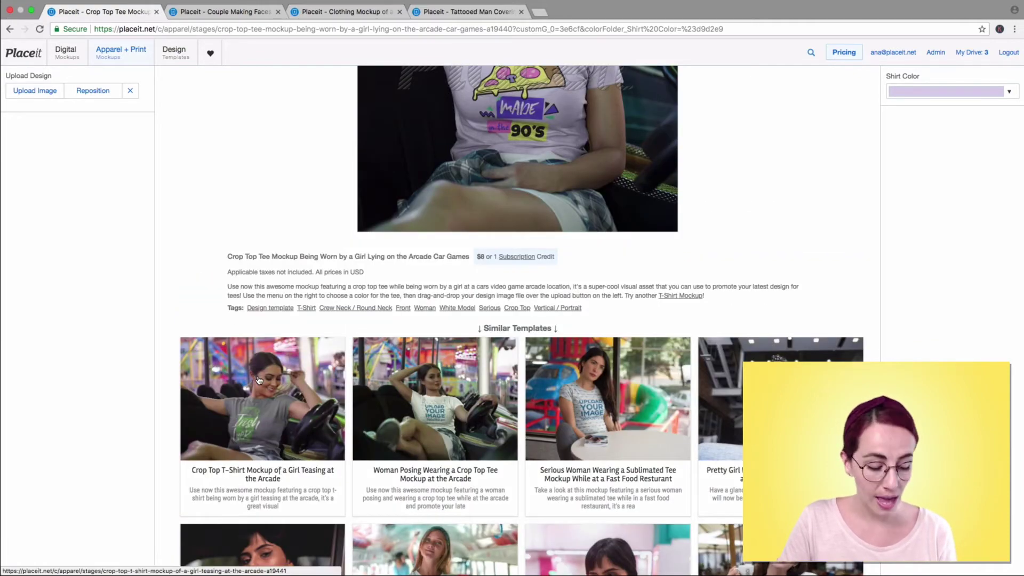
middle_click(259, 379)
middle_click(421, 373)
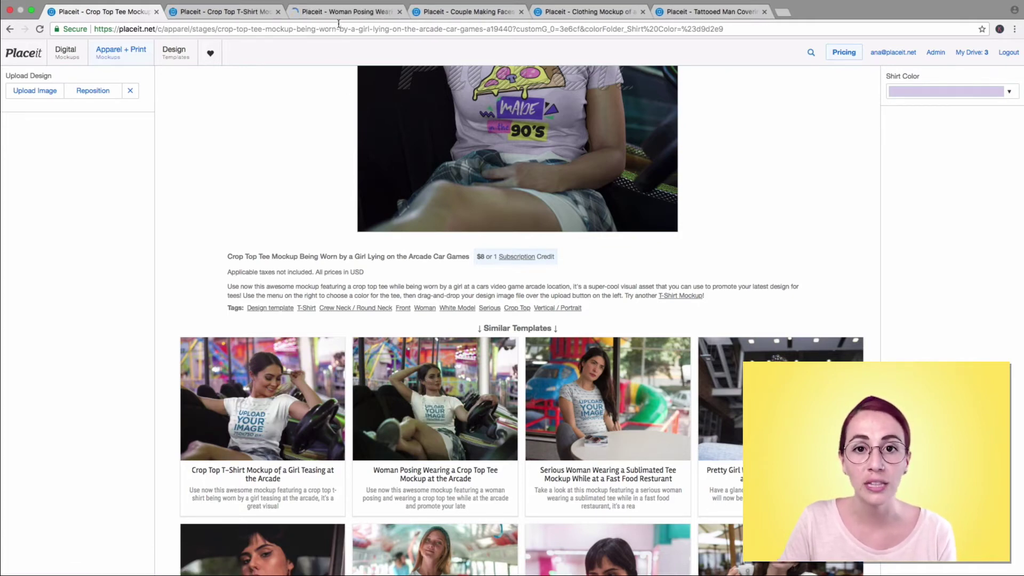
Scroll further through the similar templates, then back to the top of the page.
scroll(746, 235, down, 5)
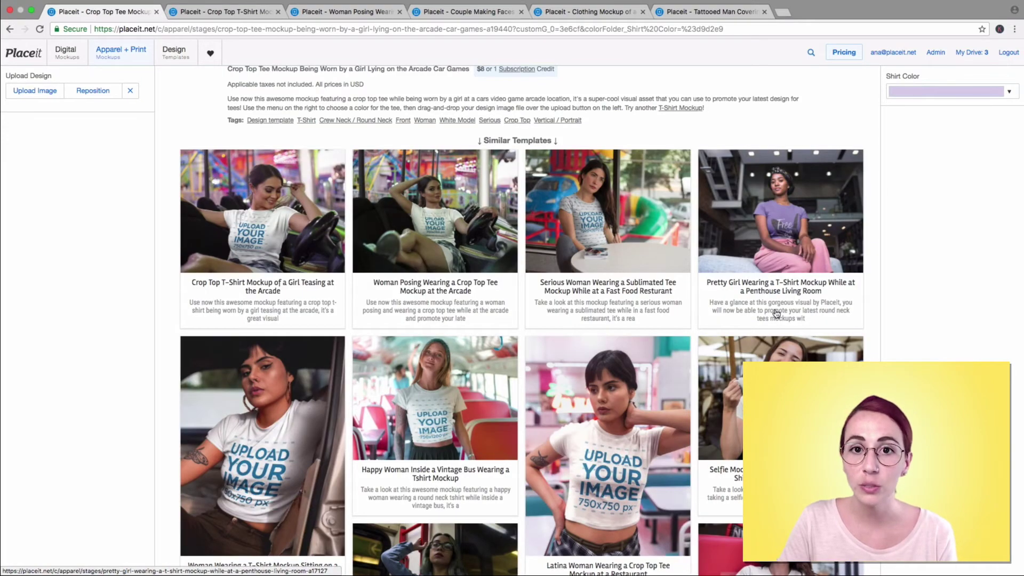
scroll(736, 293, down, 1)
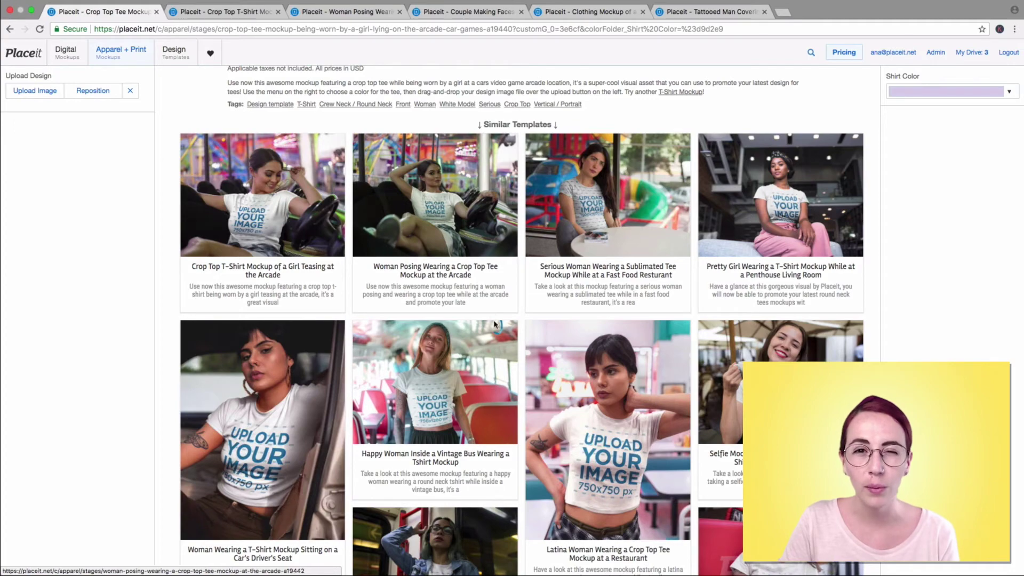
scroll(693, 347, down, 4)
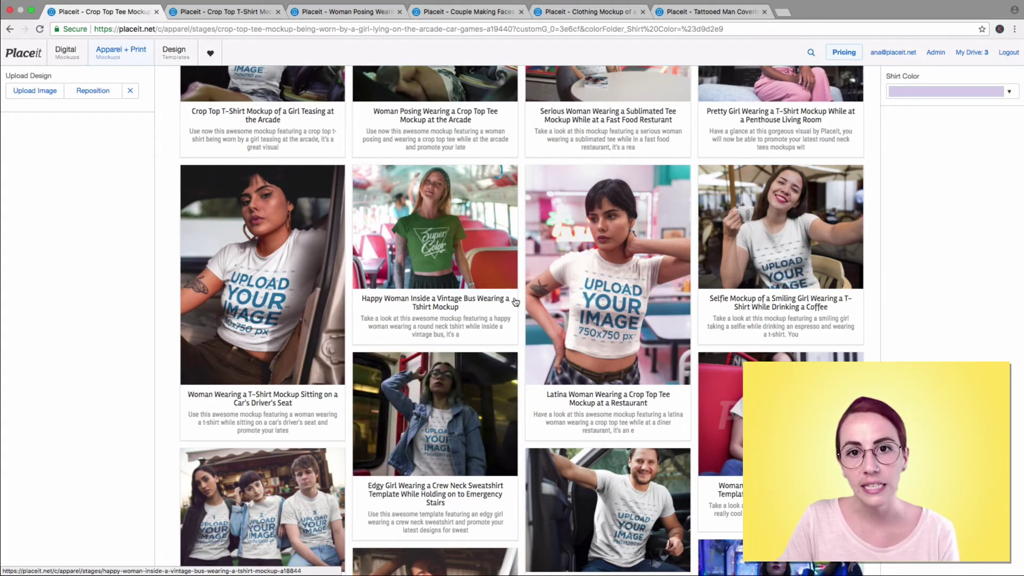
scroll(515, 301, down, 1)
scroll(515, 302, down, 3)
scroll(516, 302, down, 2)
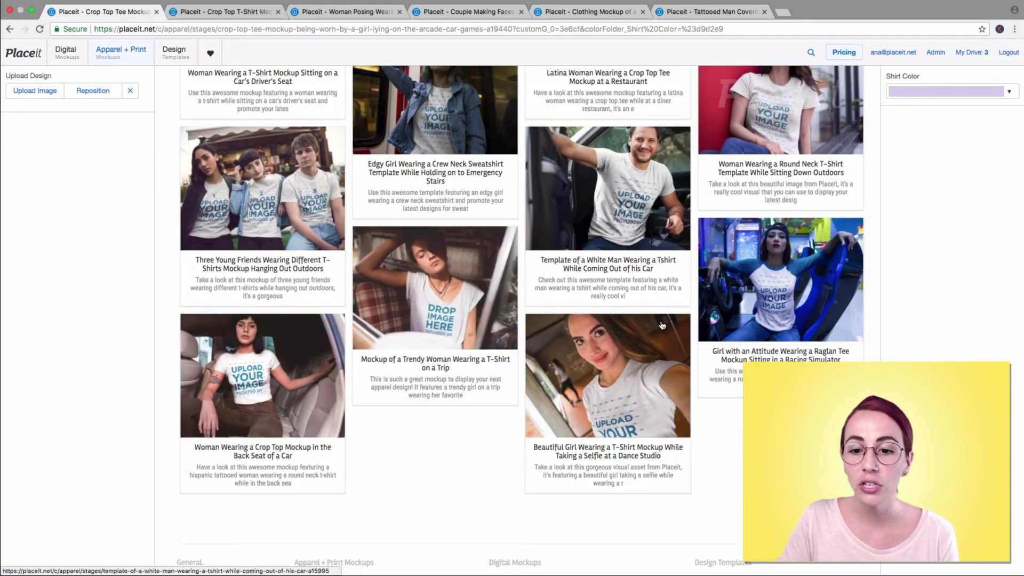
scroll(779, 267, up, 6)
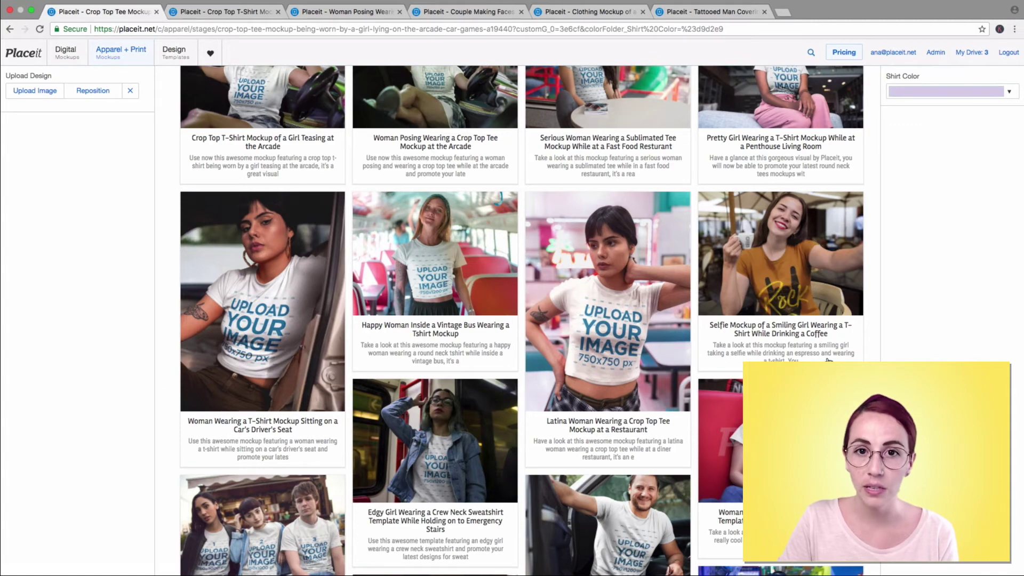
scroll(779, 267, up, 4)
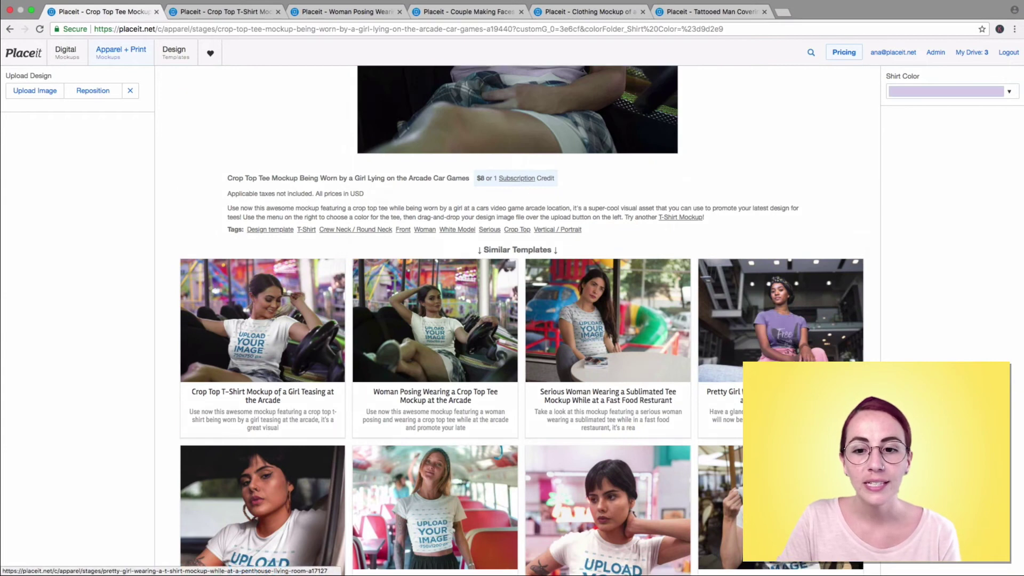
scroll(517, 267, up, 4)
scroll(517, 267, up, 2)
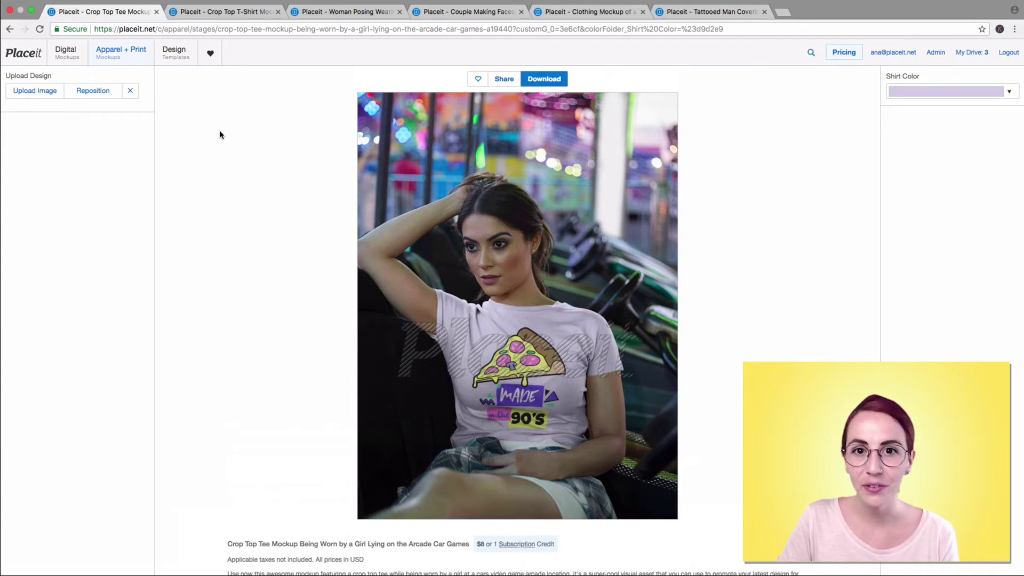
Close the Woman Posing tab and view the Couple Making Faces mockup with lavender and green tees.
click(317, 11)
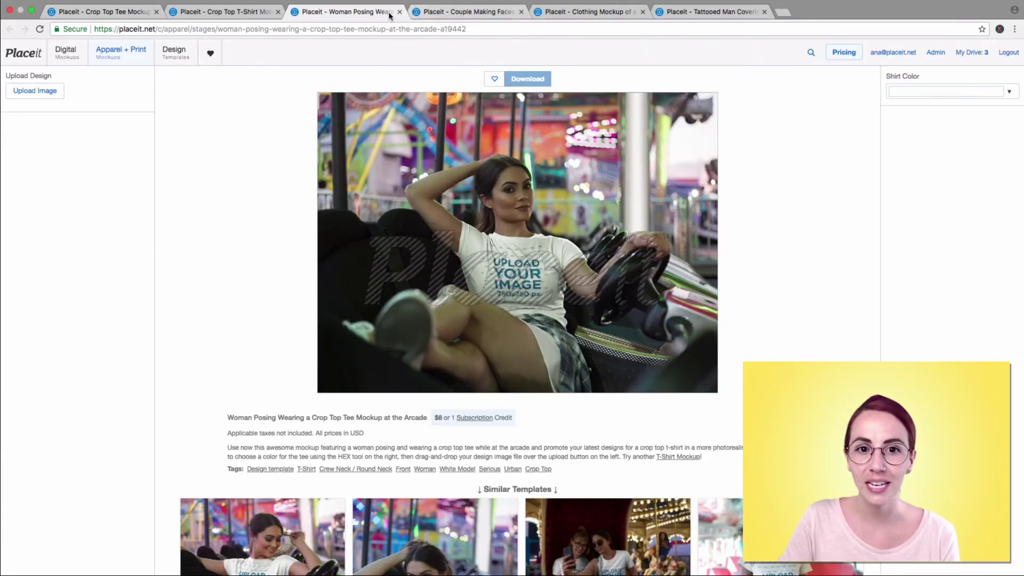
click(400, 11)
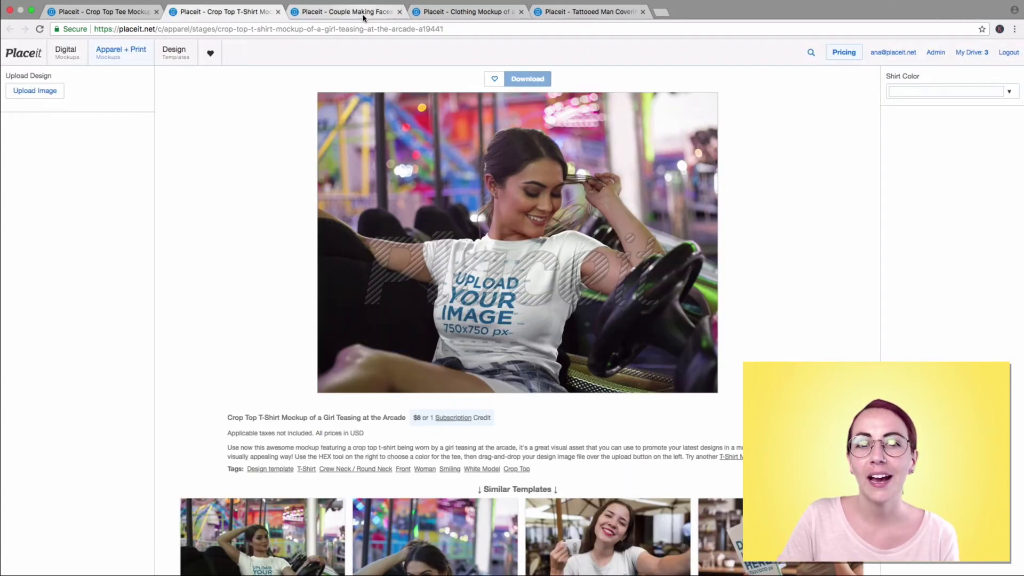
click(363, 12)
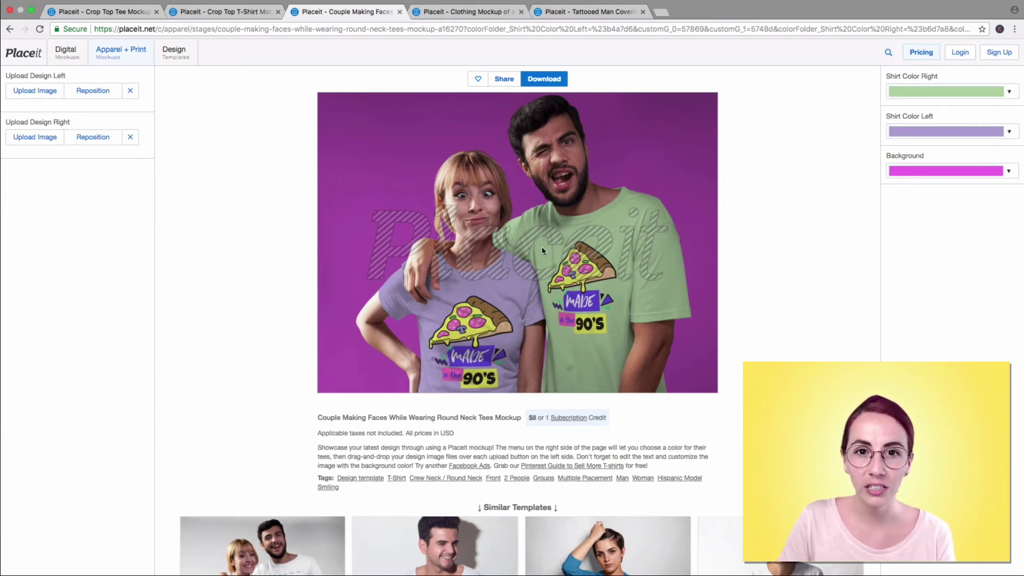
Set the couple mockup background to blue after trying dark grey and green.
click(940, 171)
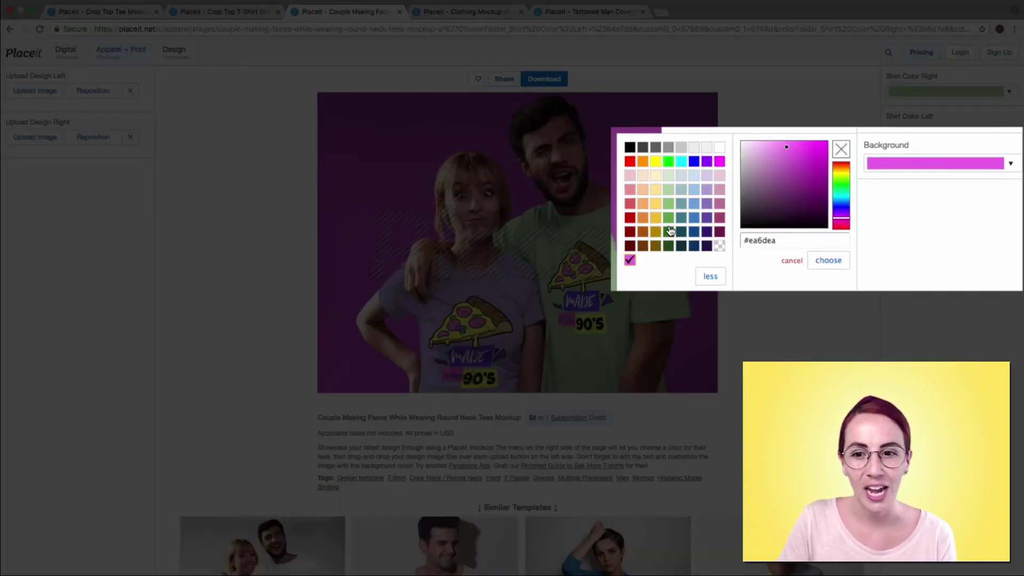
drag(789, 240, 752, 233)
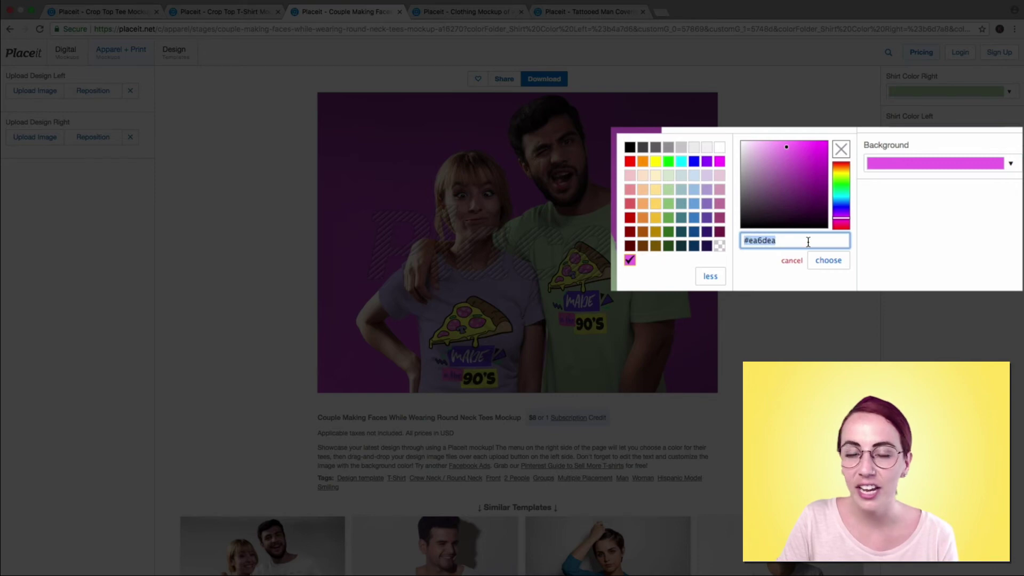
drag(785, 165, 745, 208)
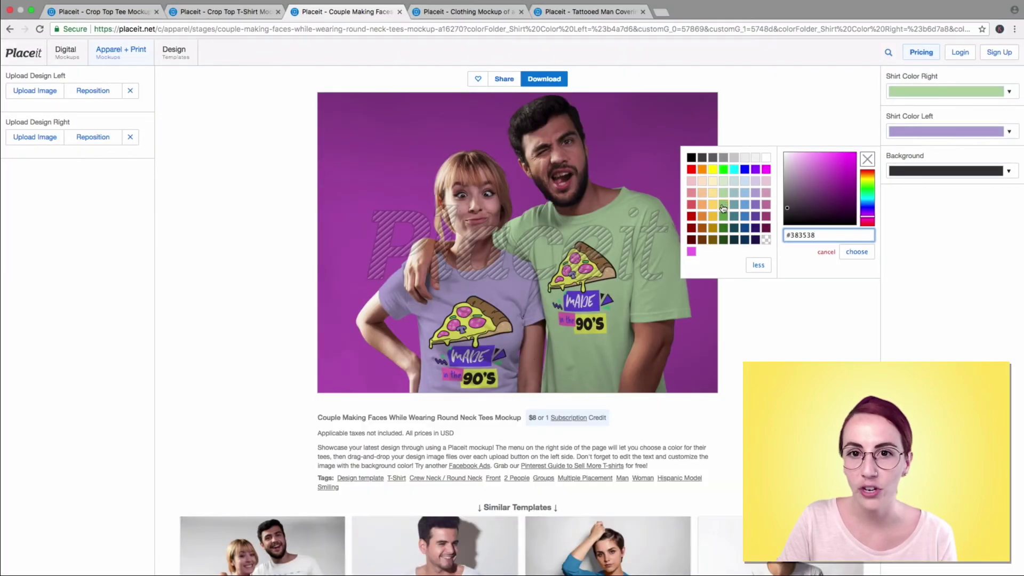
click(725, 207)
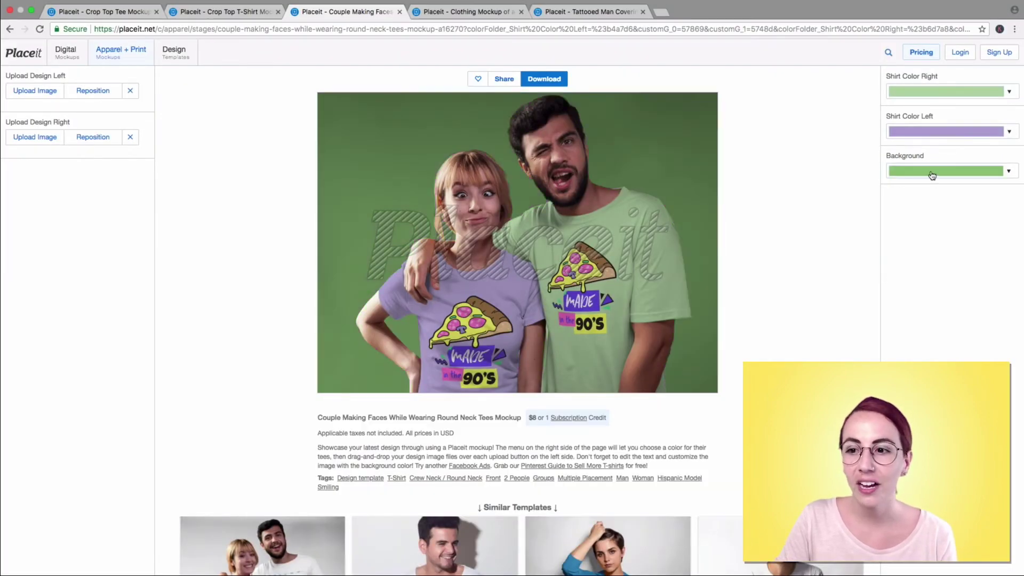
click(931, 176)
click(746, 206)
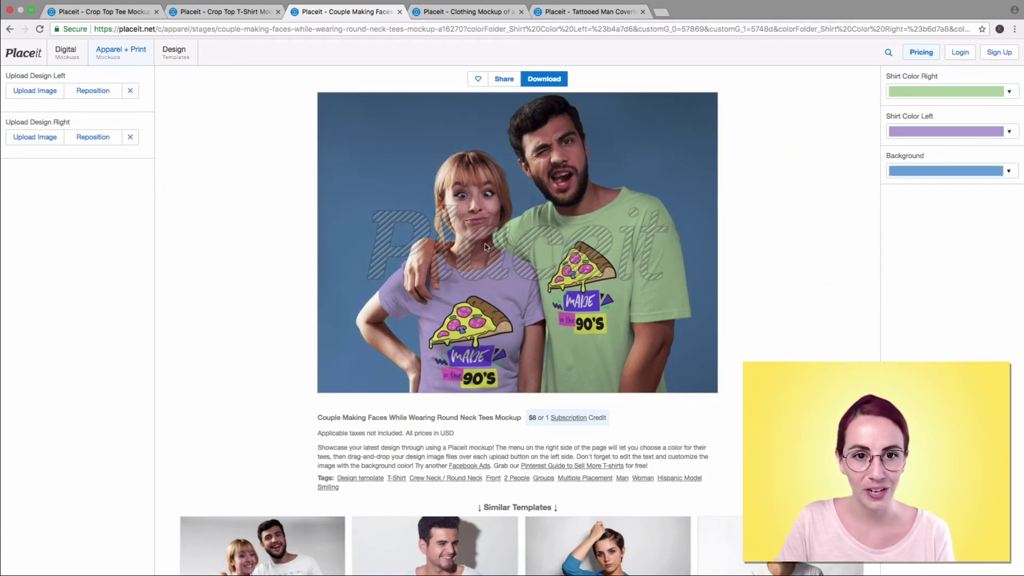
click(476, 12)
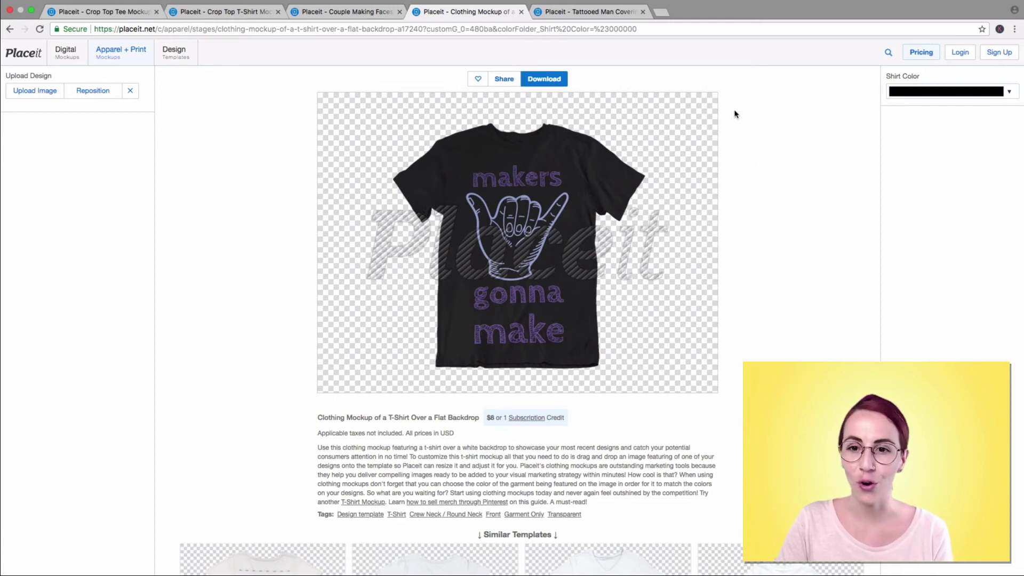
Check the black tee's shirt colours and its $8 PNG purchase option, then dismiss the modal.
click(957, 92)
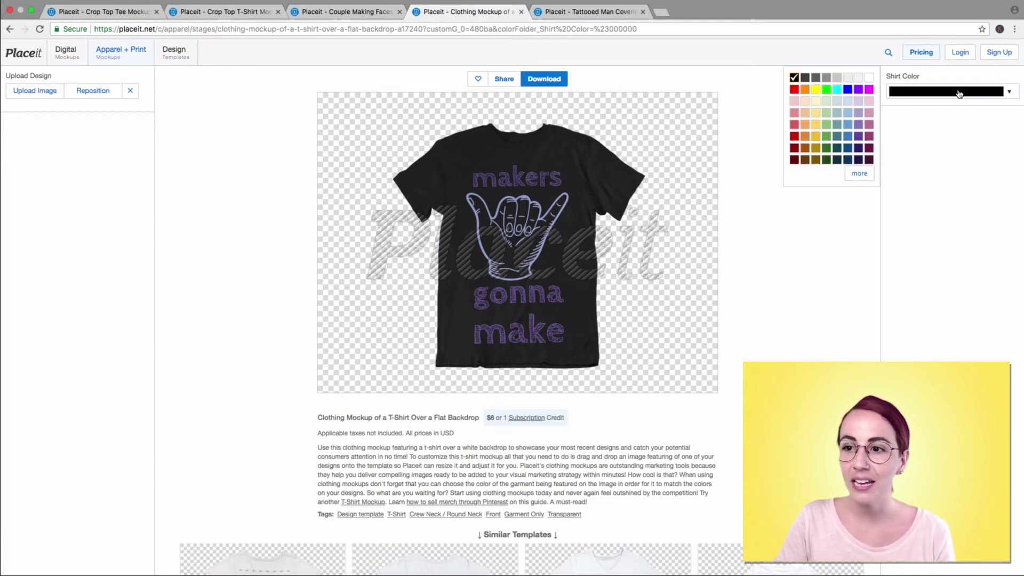
click(550, 85)
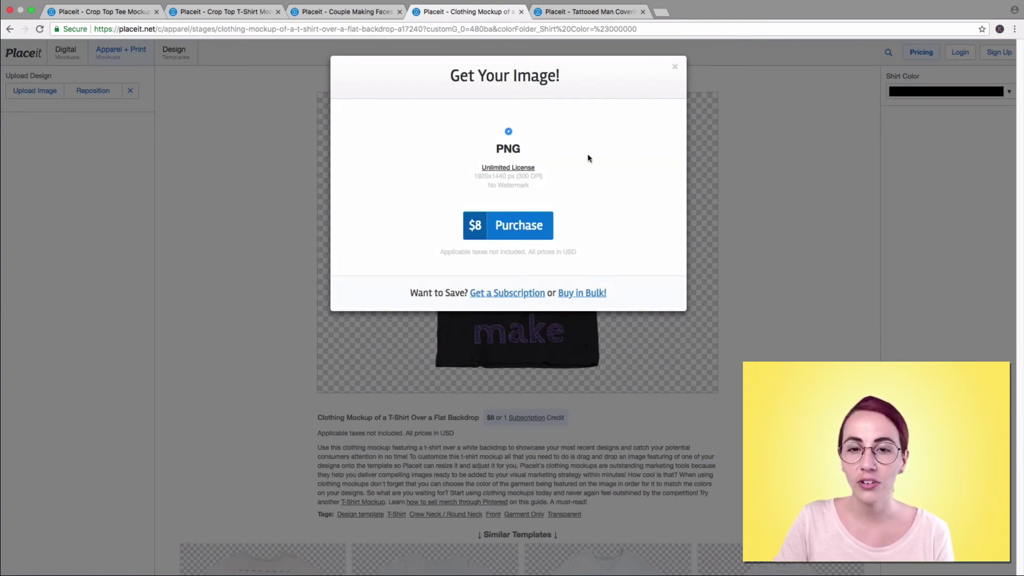
click(674, 68)
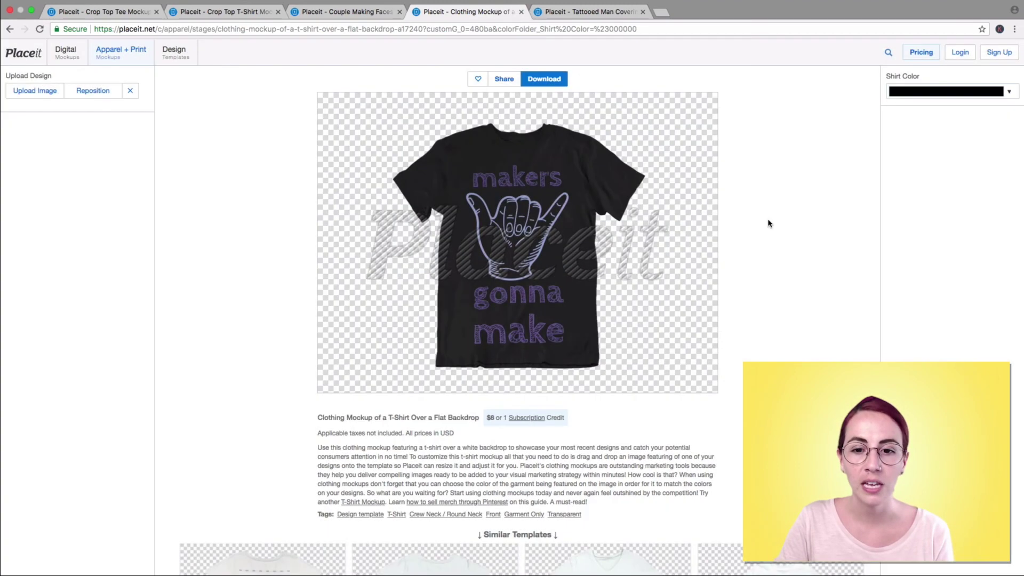
scroll(770, 222, down, 1)
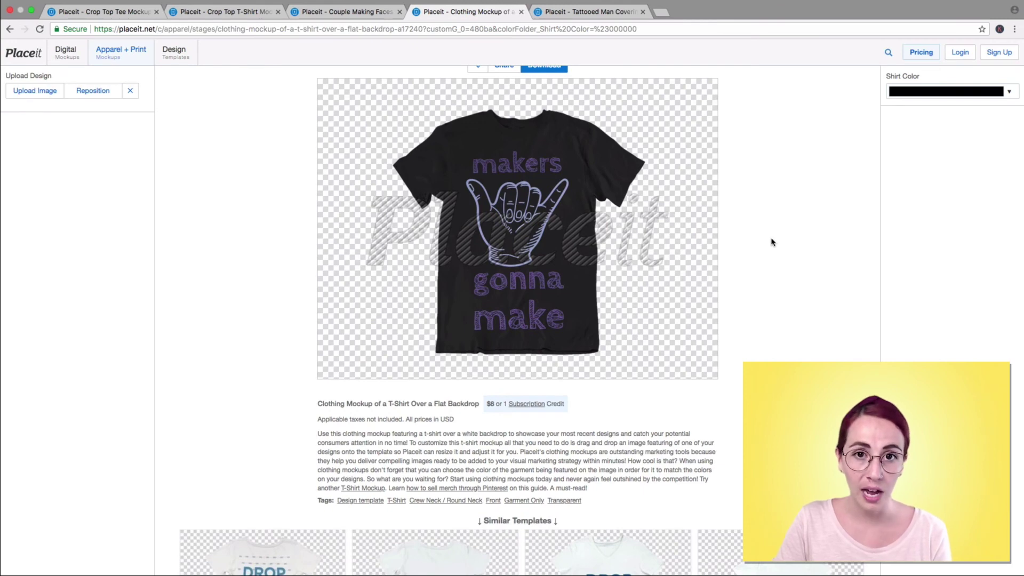
Browse the Tattooed Man mockup and its Similar Templates, then return to the arcade crop-top tab.
mouse_move(587, 2)
click(584, 22)
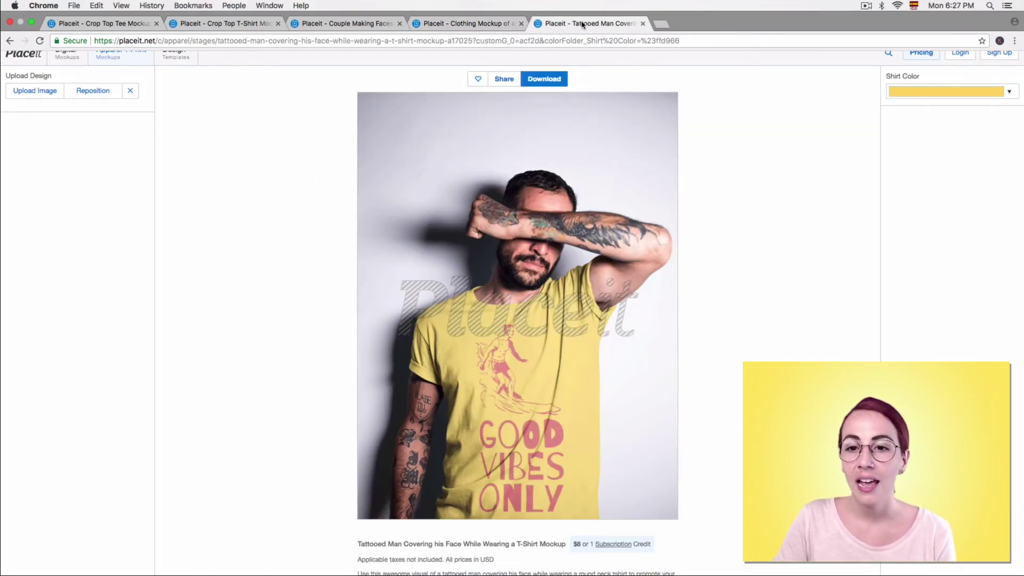
scroll(734, 326, down, 4)
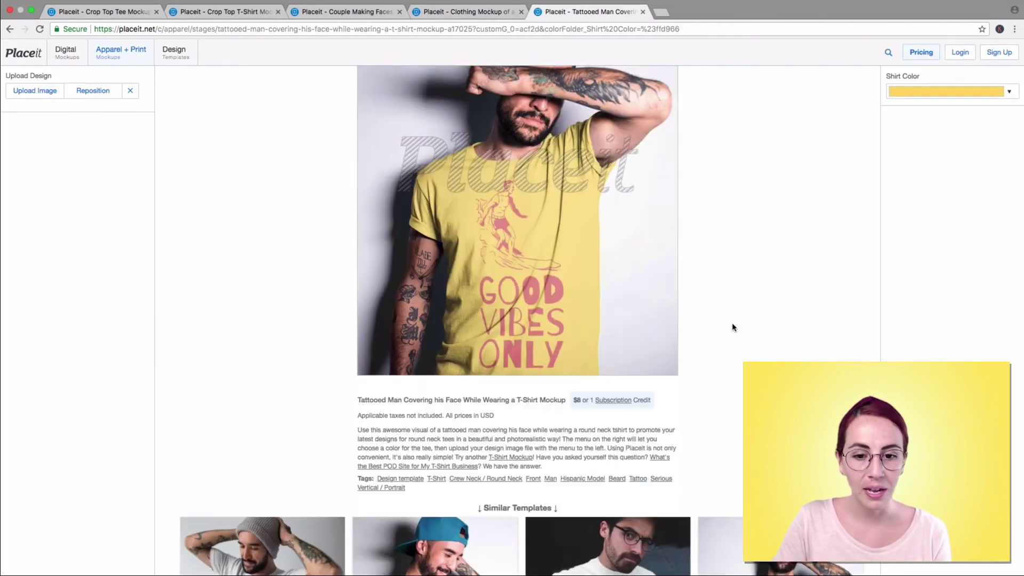
scroll(734, 325, up, 4)
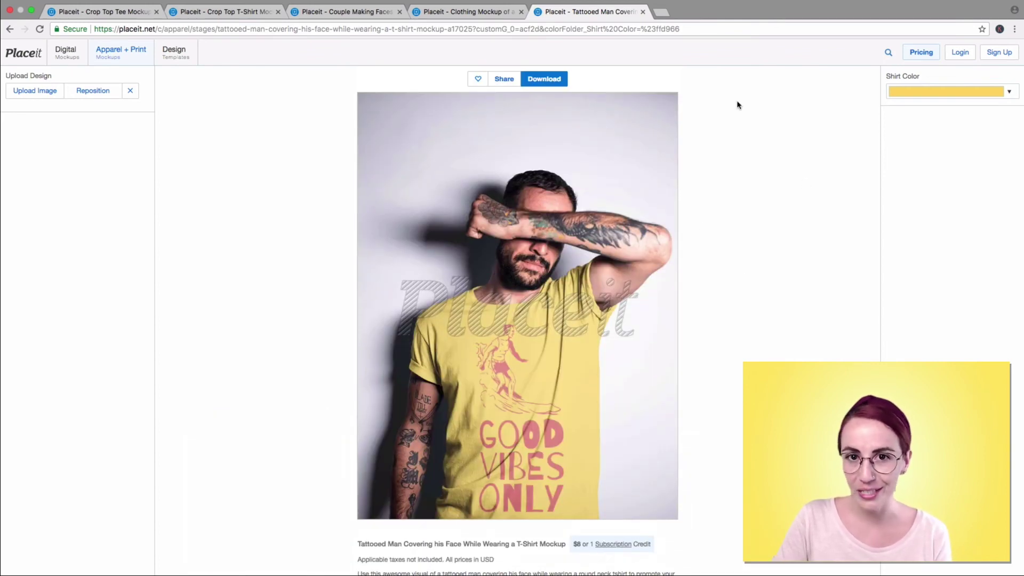
scroll(721, 176, down, 1)
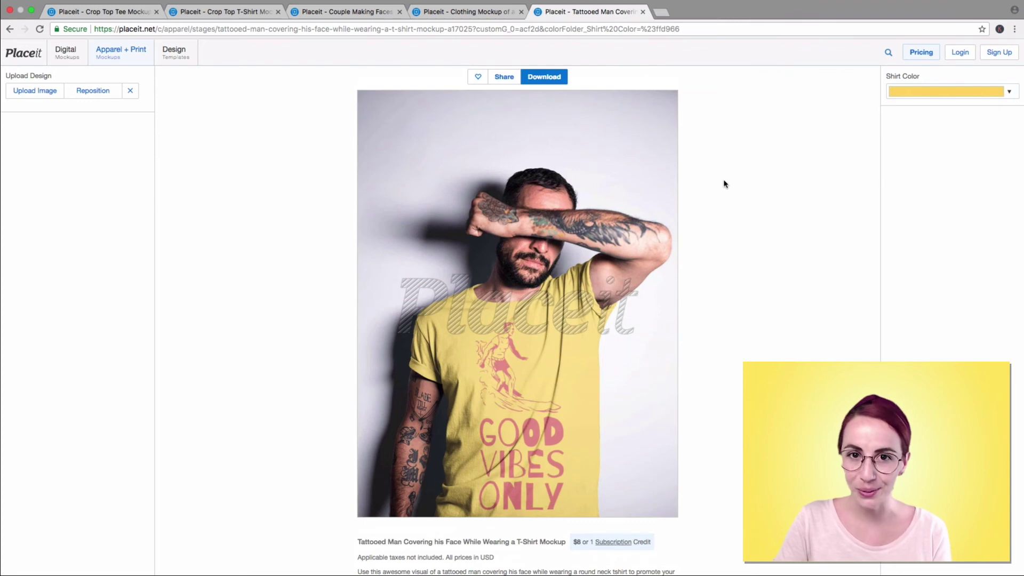
scroll(430, 252, down, 2)
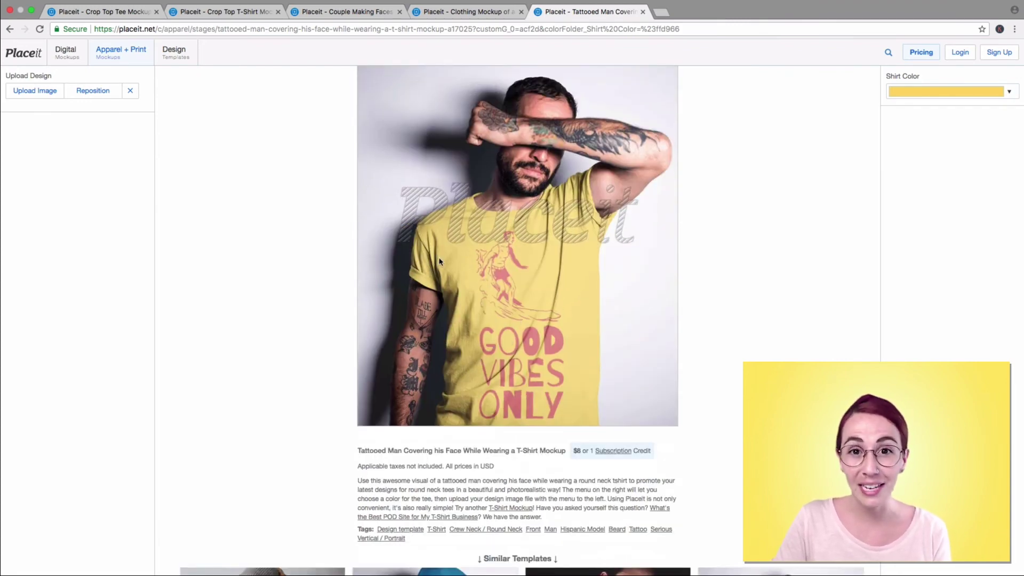
scroll(766, 238, down, 3)
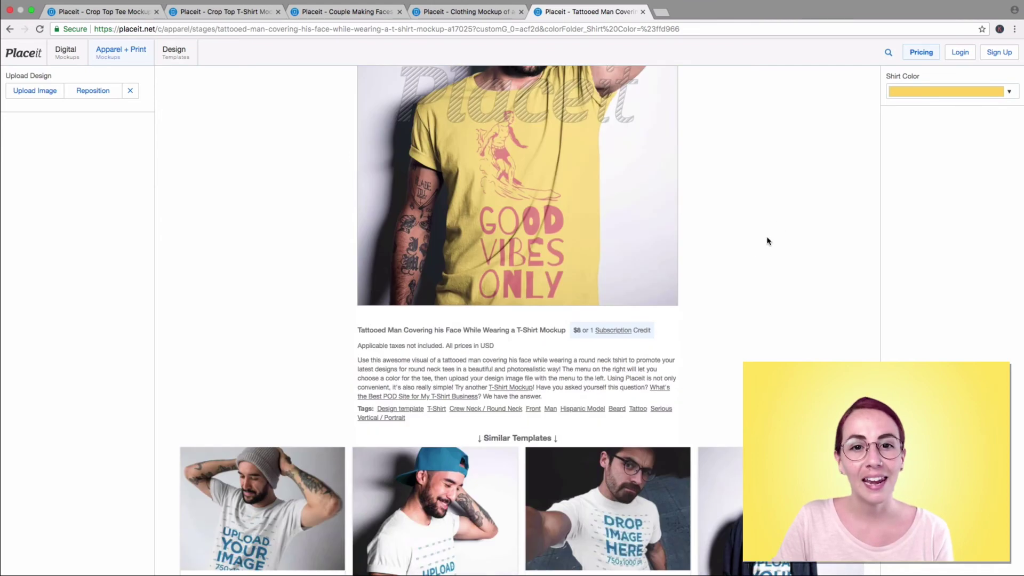
scroll(768, 241, down, 3)
scroll(769, 240, down, 1)
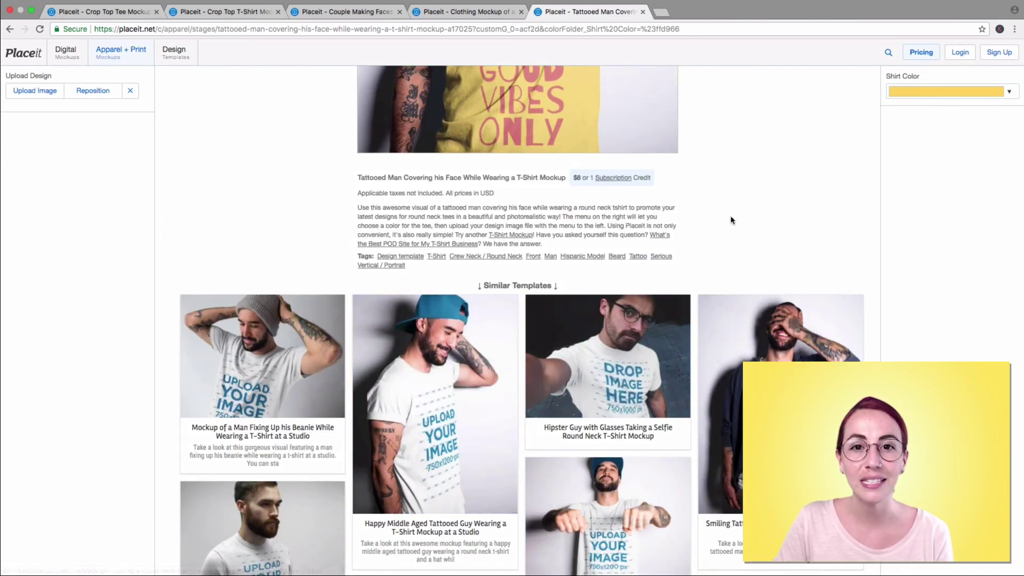
scroll(768, 216, down, 1)
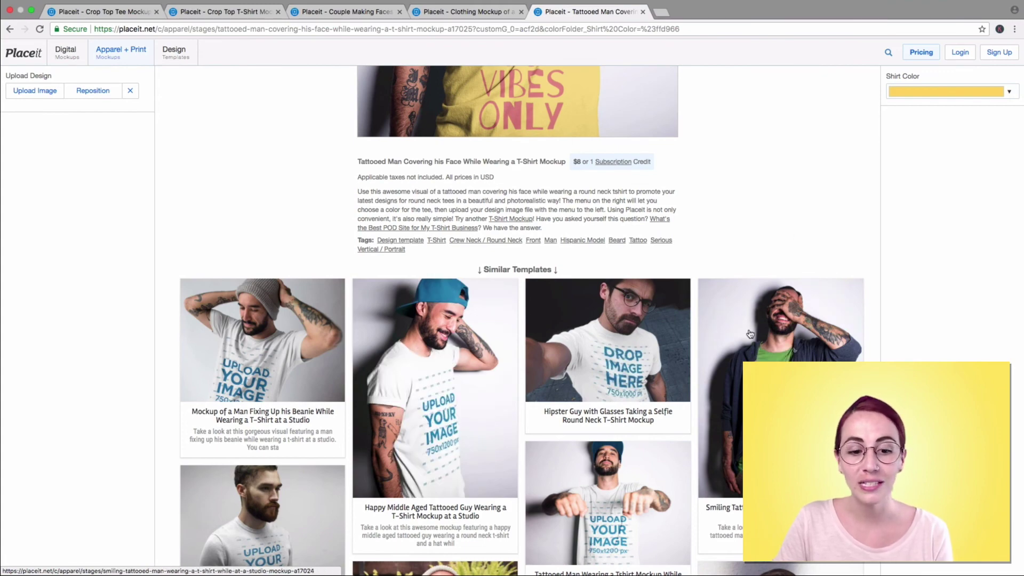
scroll(745, 357, down, 1)
scroll(745, 357, down, 3)
scroll(480, 160, up, 10)
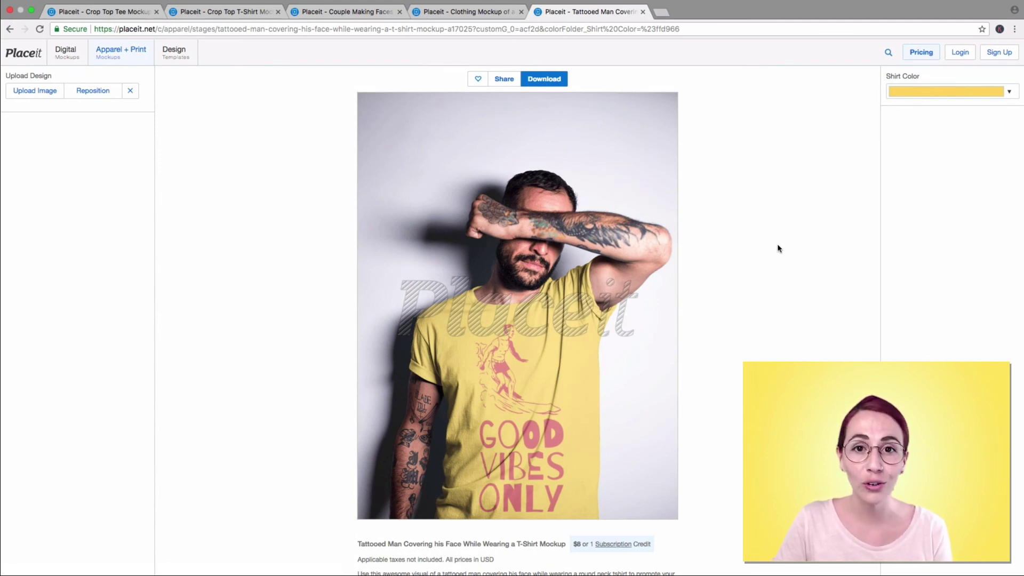
click(241, 13)
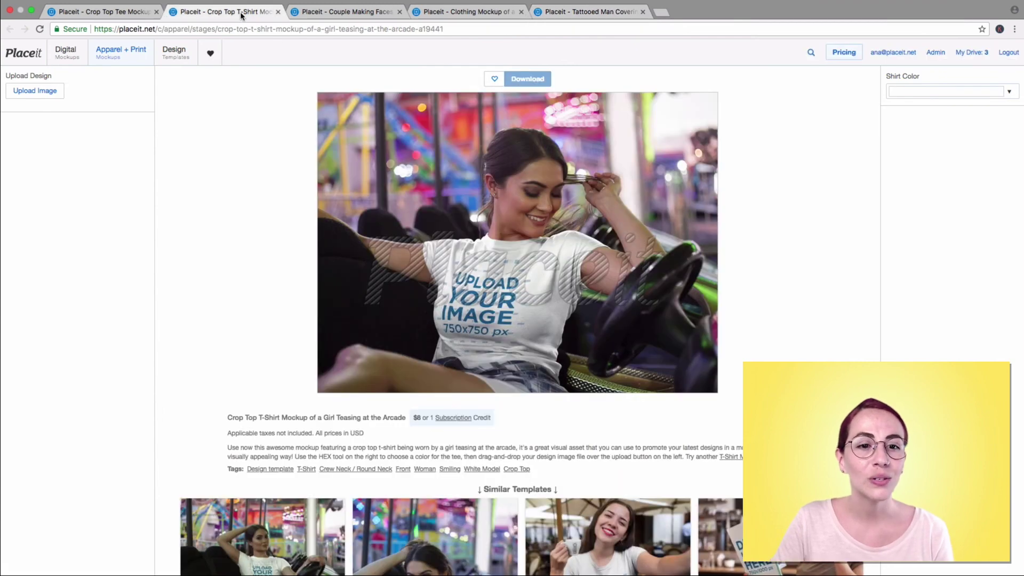
From the pizza crop-top tee mockup, go to Apparel + Print to browse all 6410 T-shirt templates.
click(107, 12)
mouse_move(121, 52)
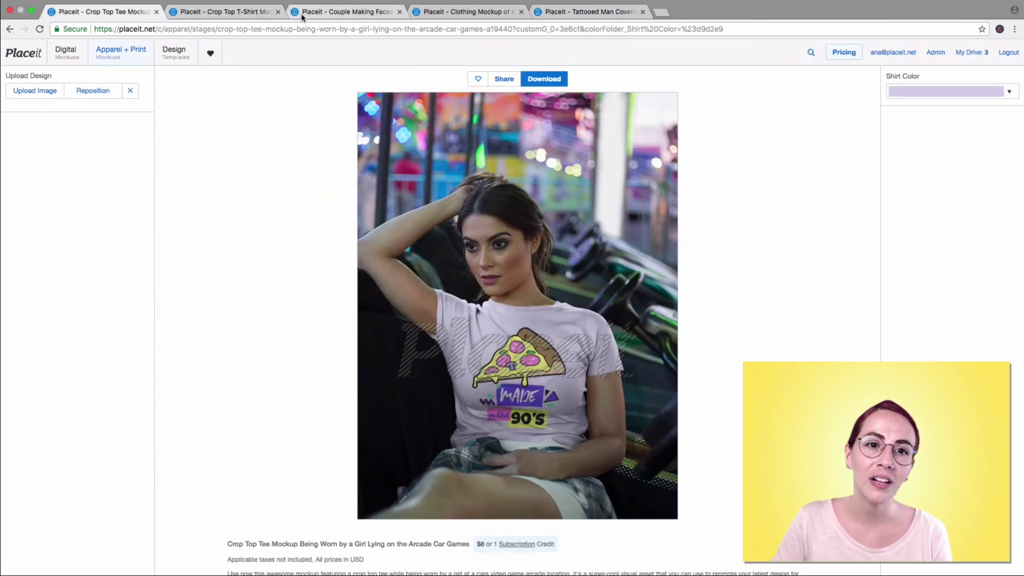
click(113, 55)
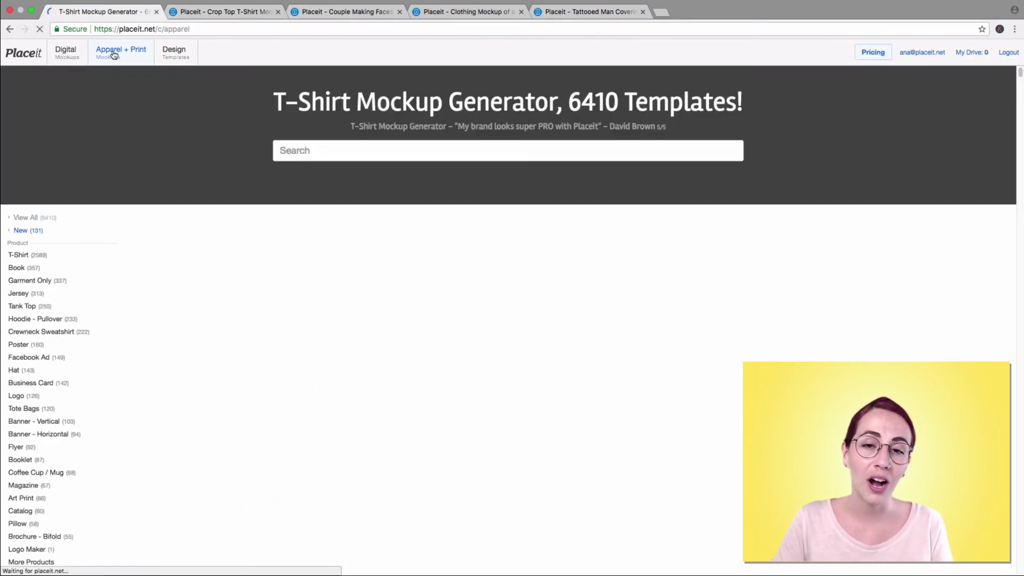